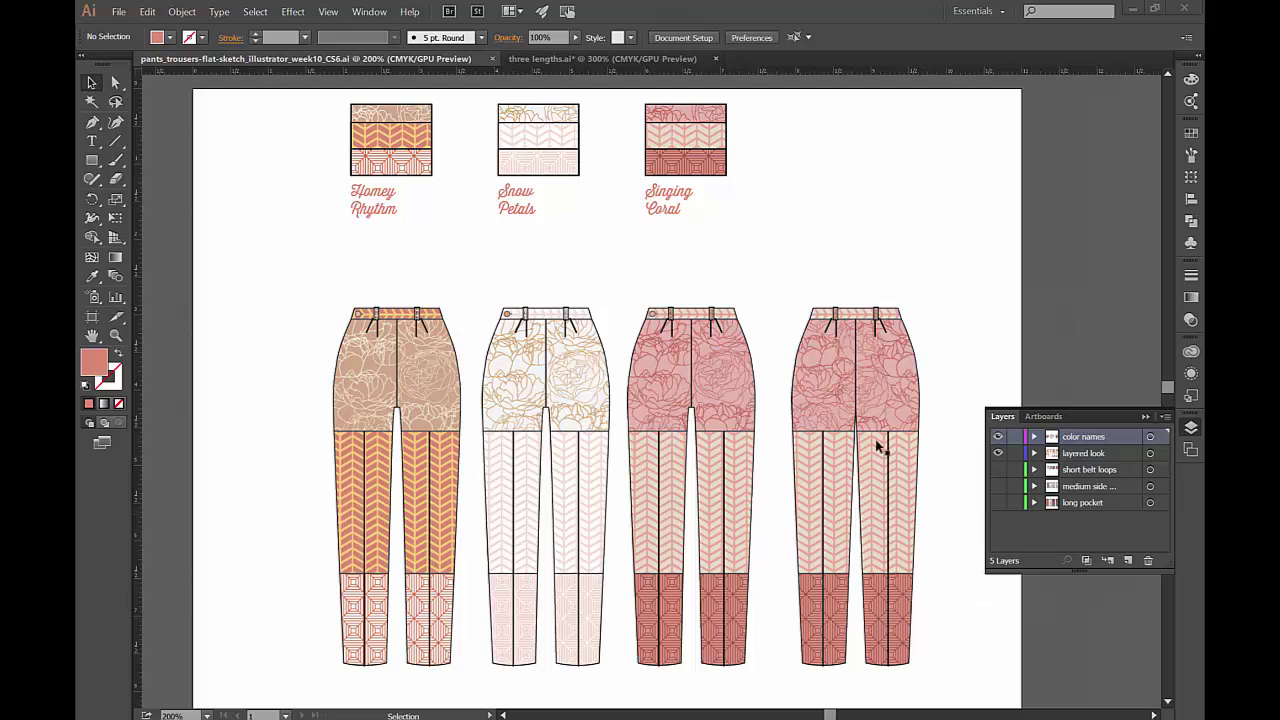
In the four-pants sketch, hide the color names and layered look layers, and show long pocket, medium side and short belt loops
{"action": "left_click", "coordinate": [613, 60]}
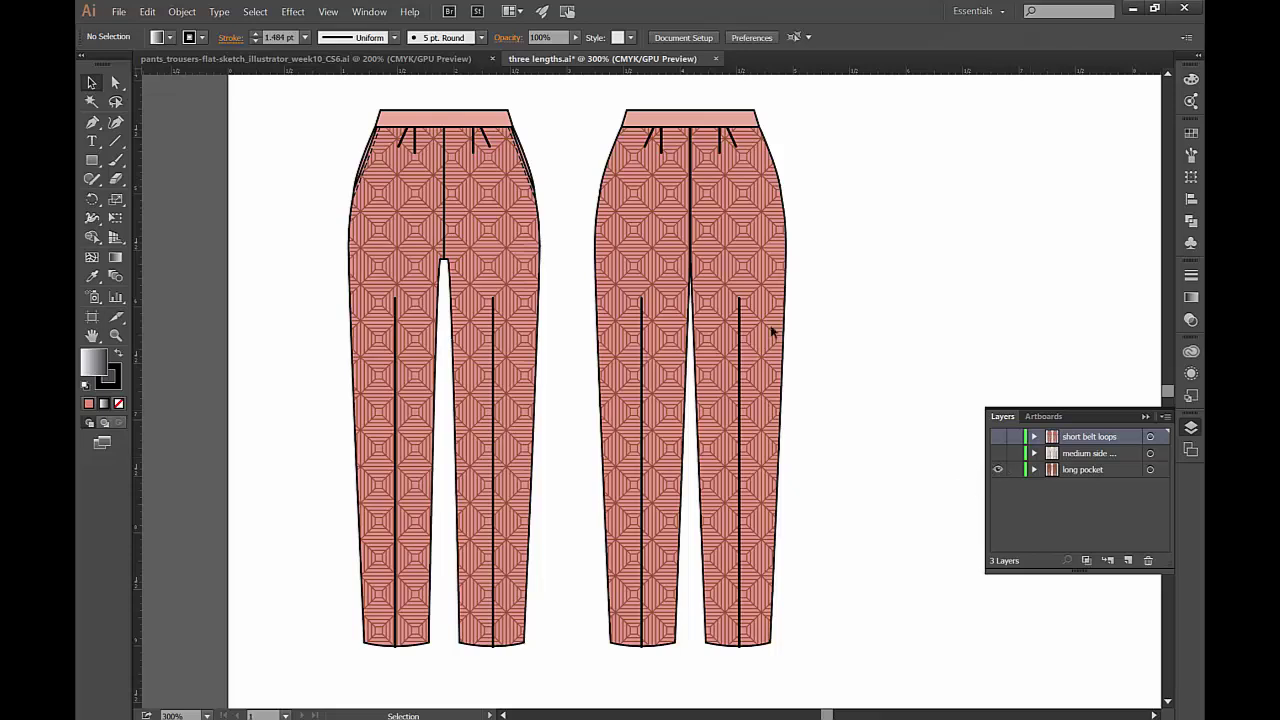
{"action": "left_click", "coordinate": [455, 60]}
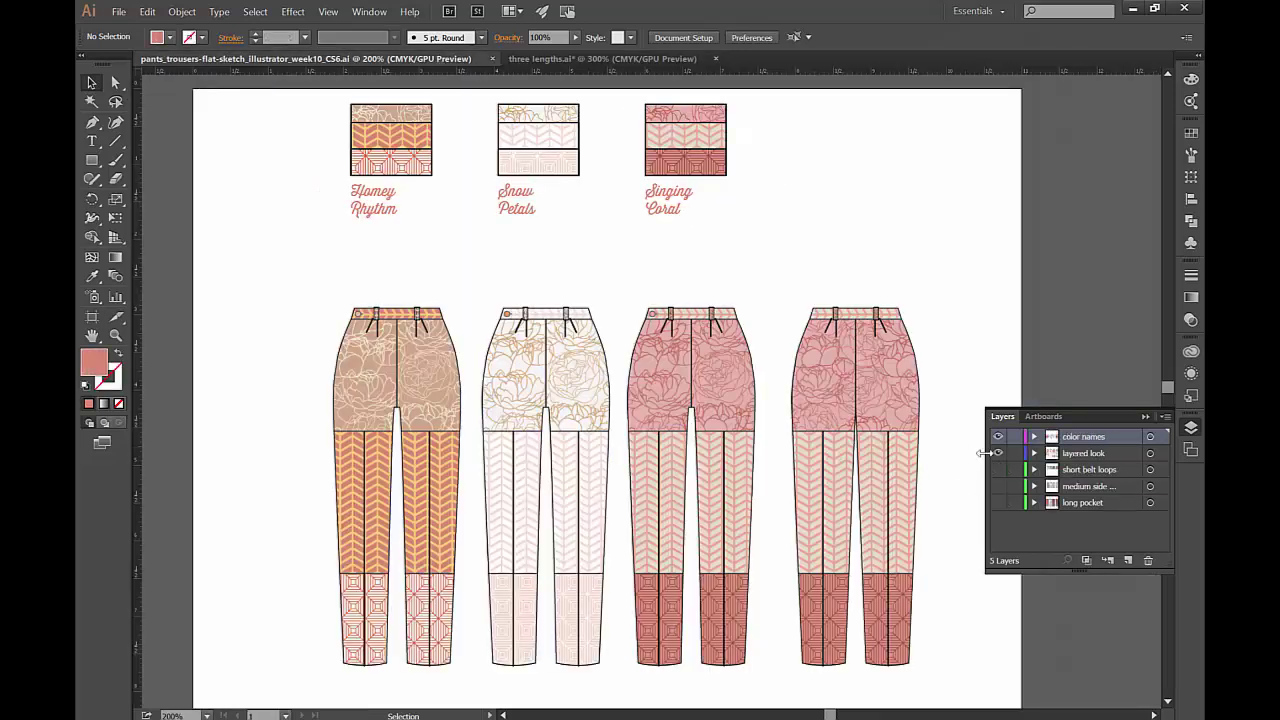
{"action": "left_click_drag", "start_coordinate": [998, 437], "coordinate": [997, 503]}
{"action": "left_click", "coordinate": [998, 503]}
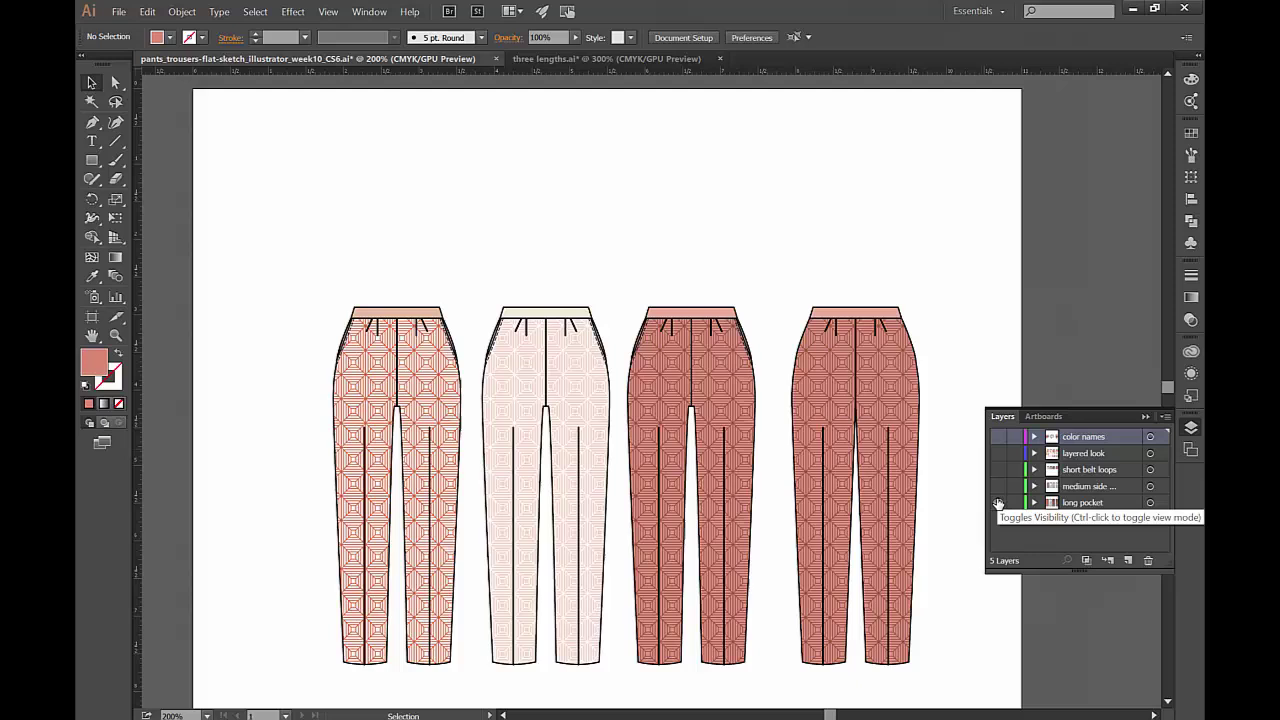
{"action": "left_click", "coordinate": [997, 487]}
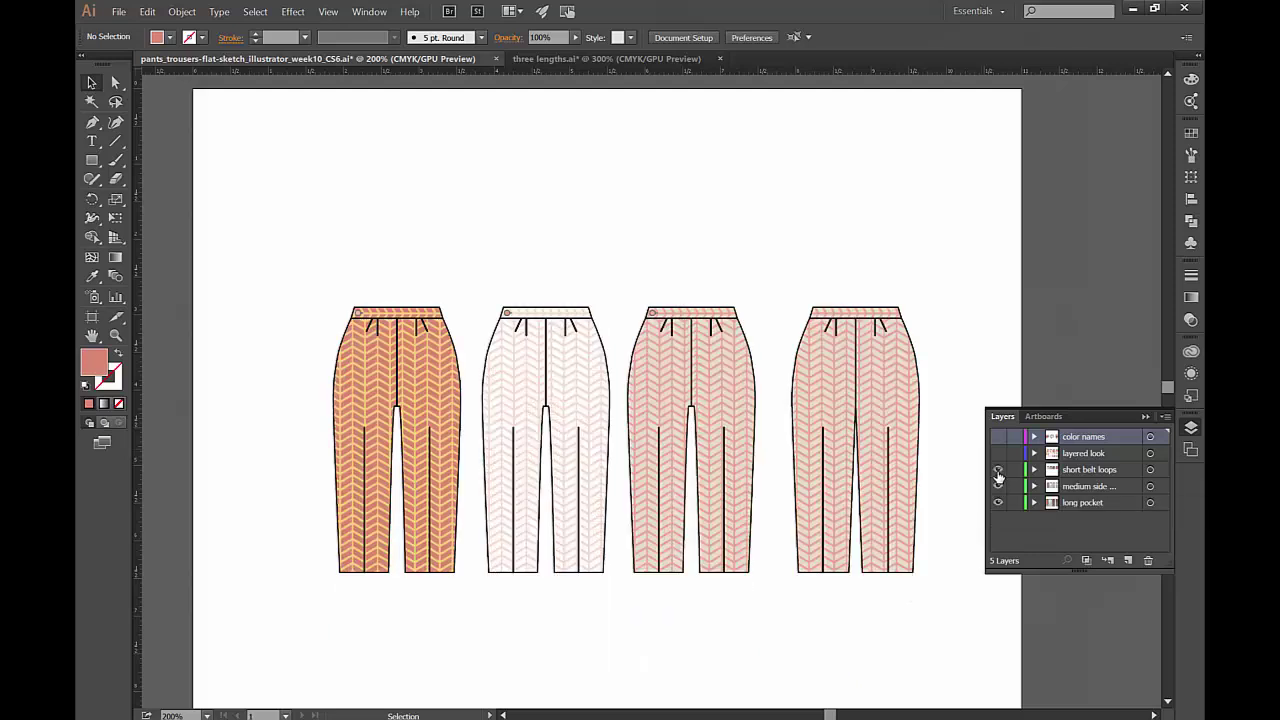
{"action": "left_click", "coordinate": [998, 471]}
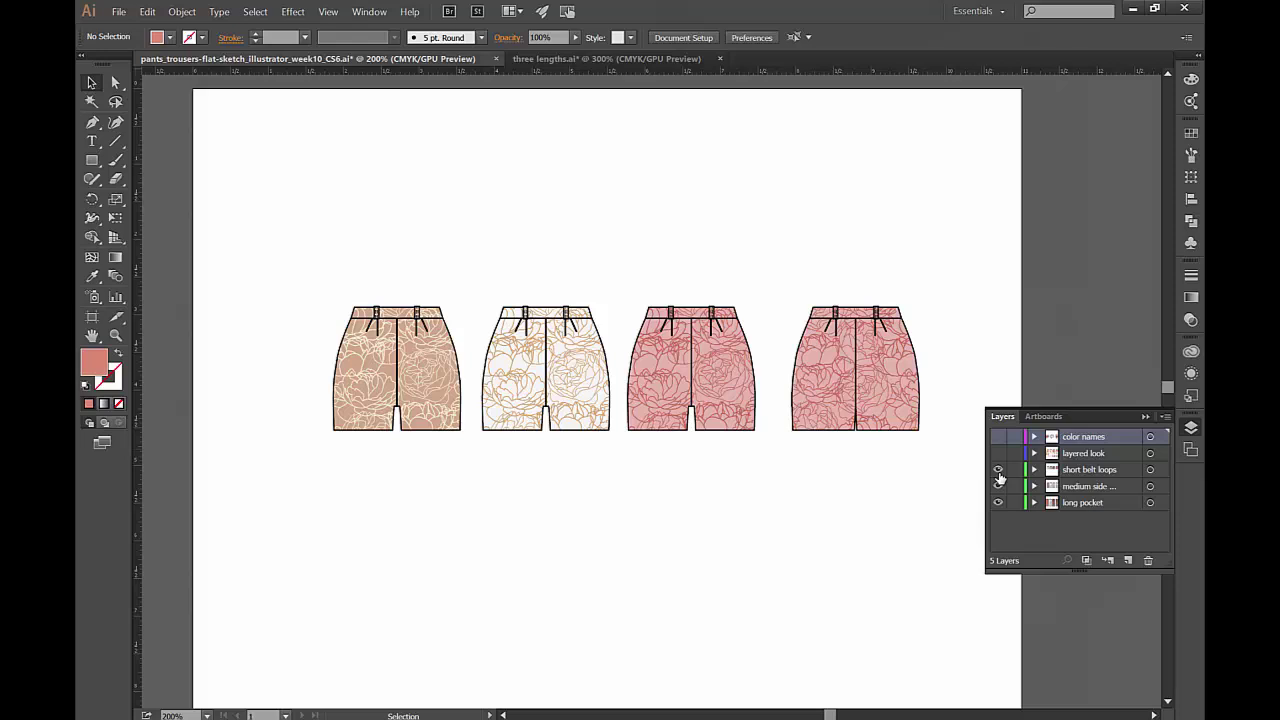
In the four-pants file, hide the medium side and short layers and make long pocket the active layer
{"action": "left_click", "coordinate": [998, 485]}
{"action": "key", "text": "p"}
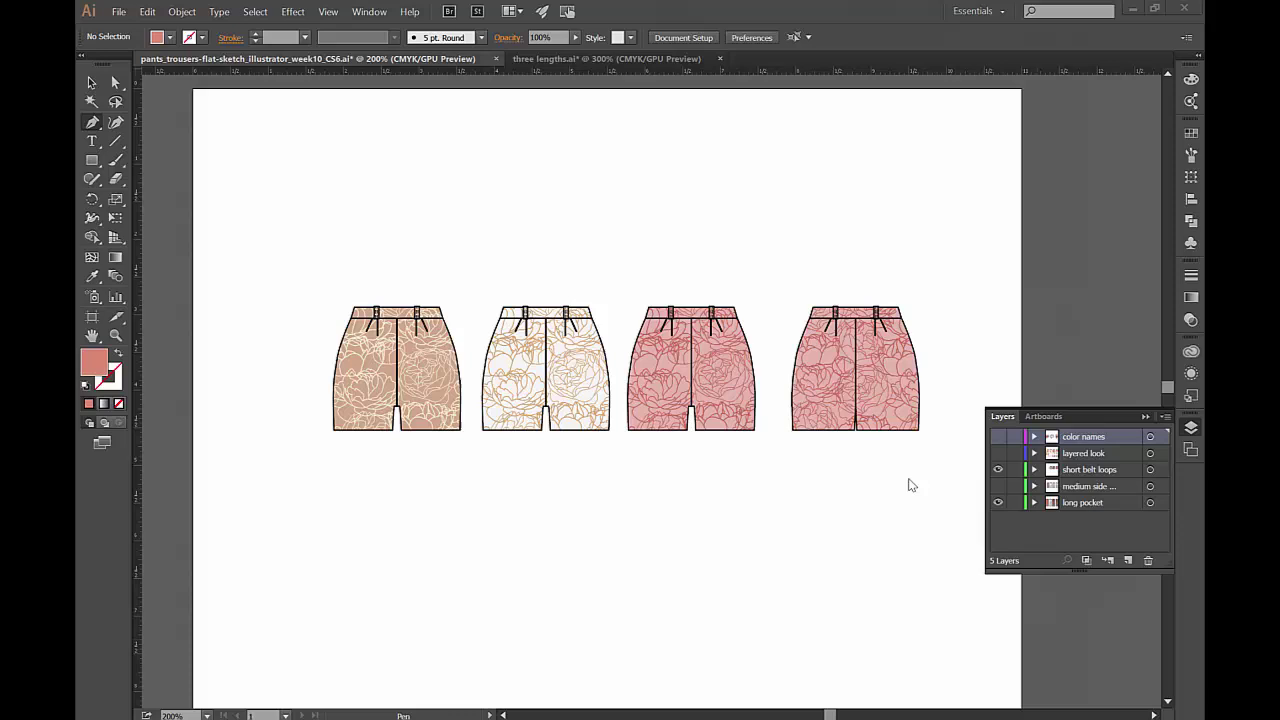
{"action": "left_click", "coordinate": [998, 469]}
{"action": "left_click", "coordinate": [1082, 502]}
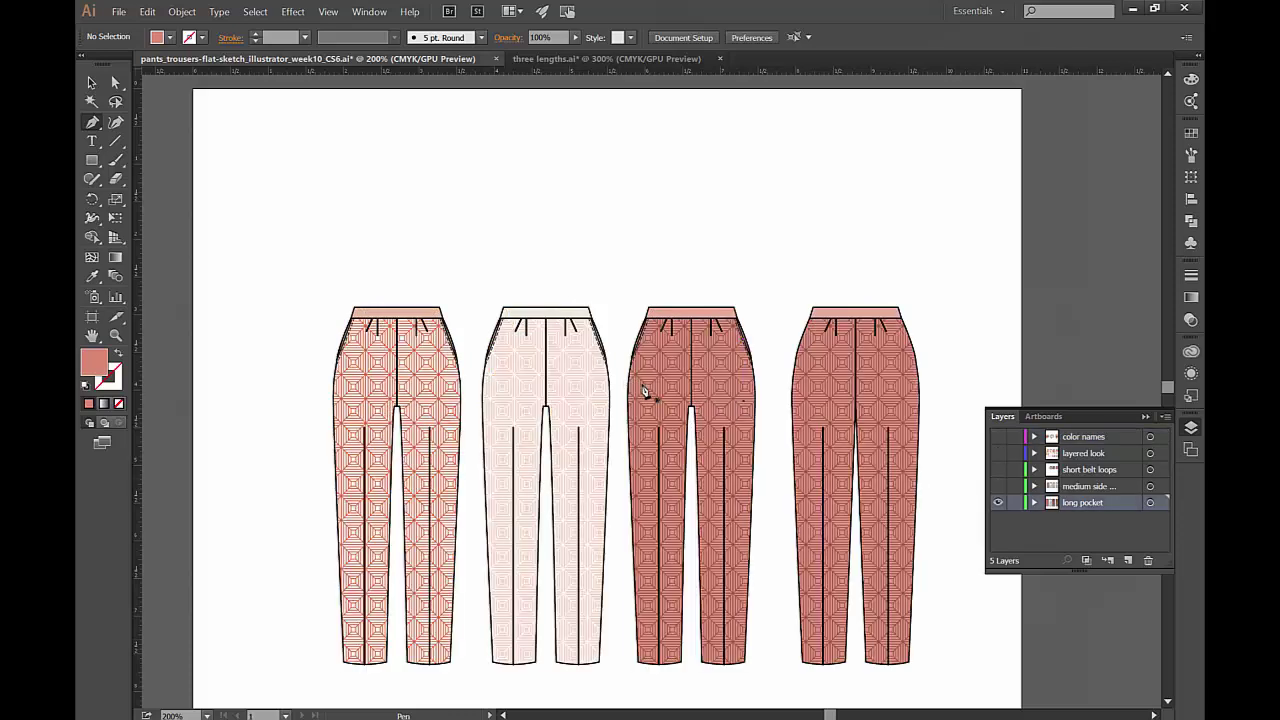
{"action": "left_click", "coordinate": [181, 11]}
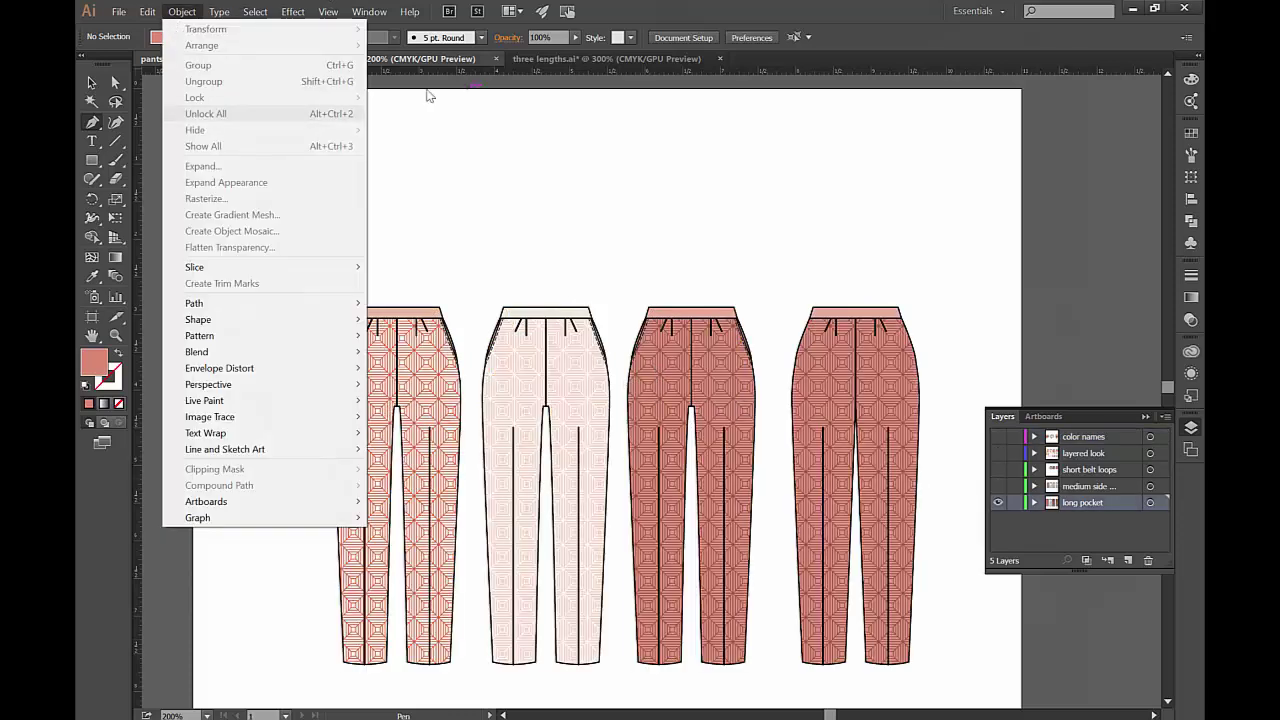
In three lengths.ai, hide long pocket so only the chevron medium side layer is visible
{"action": "left_click", "coordinate": [616, 58]}
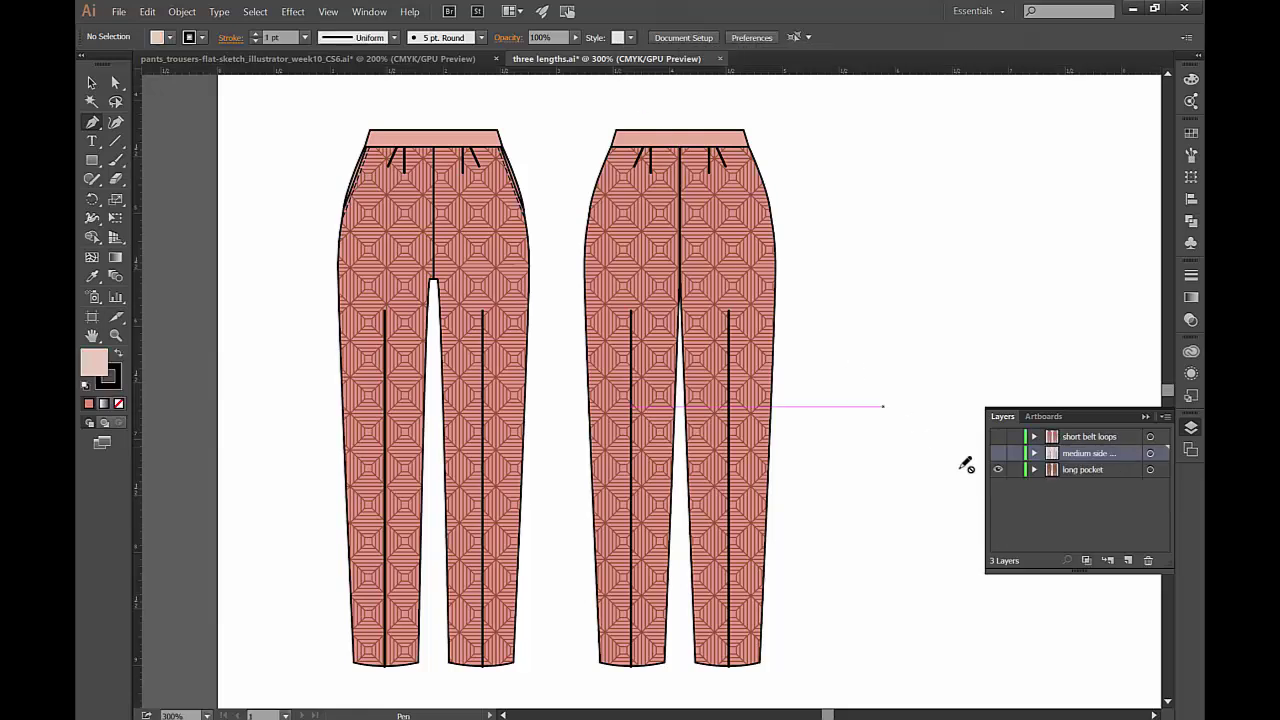
{"action": "left_click", "coordinate": [998, 469]}
{"action": "left_click", "coordinate": [998, 453]}
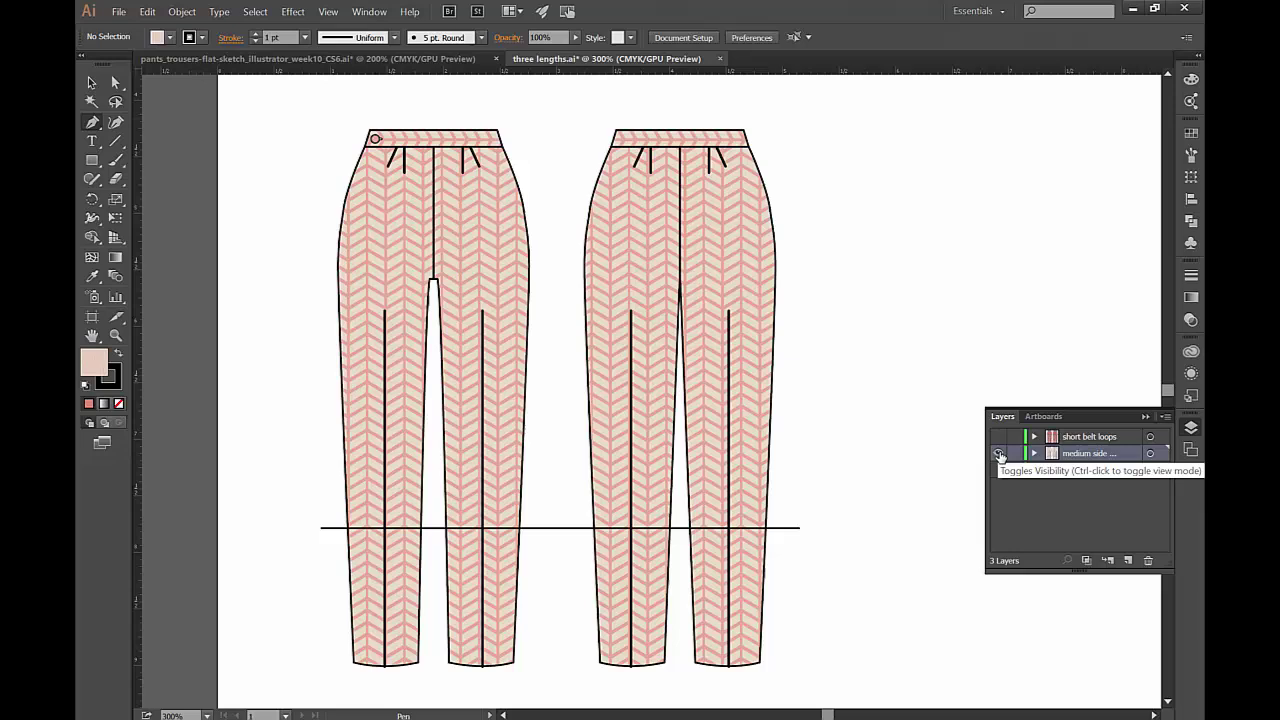
{"action": "left_click", "coordinate": [997, 436]}
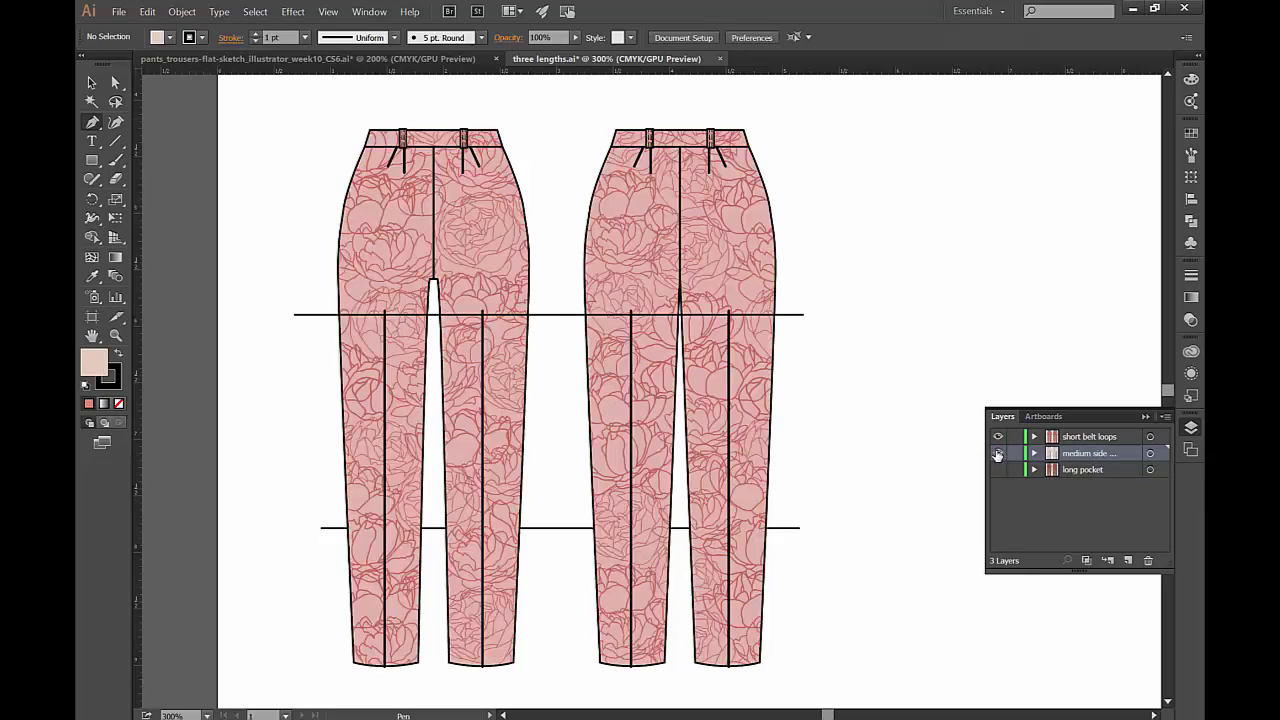
{"action": "left_click", "coordinate": [997, 436]}
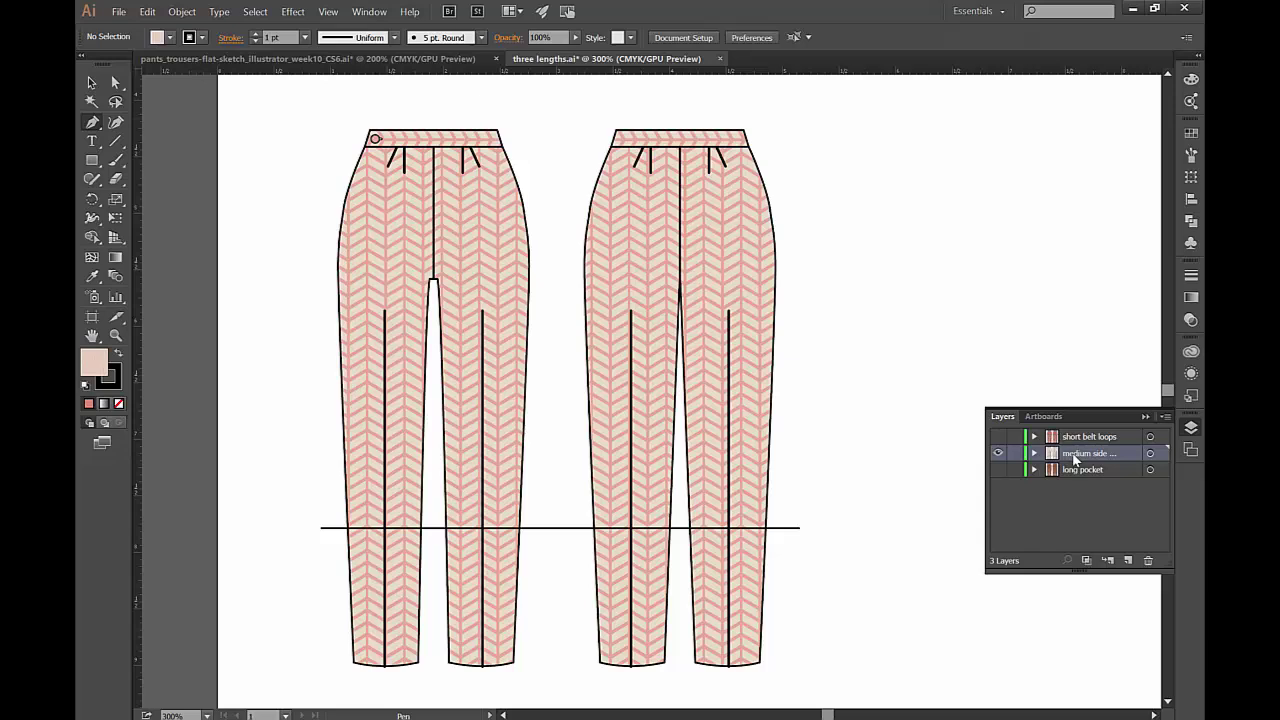
{"action": "left_click", "coordinate": [327, 501]}
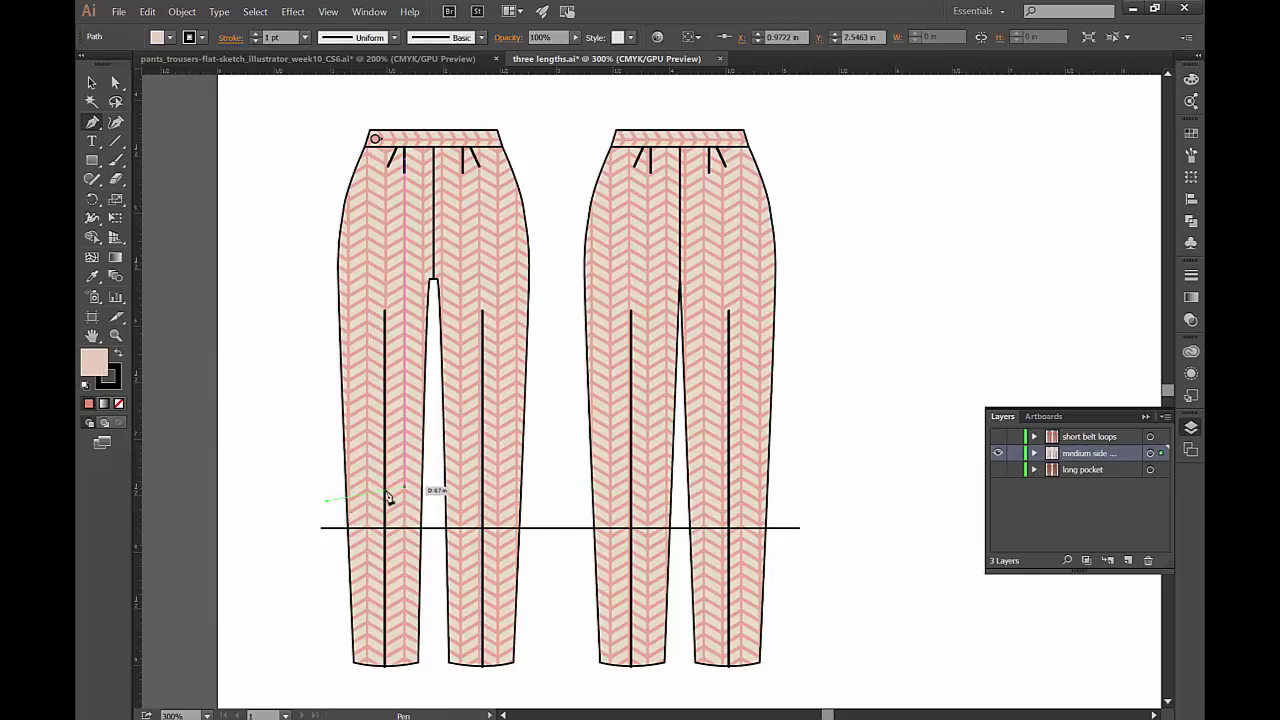
{"action": "left_click", "coordinate": [795, 502]}
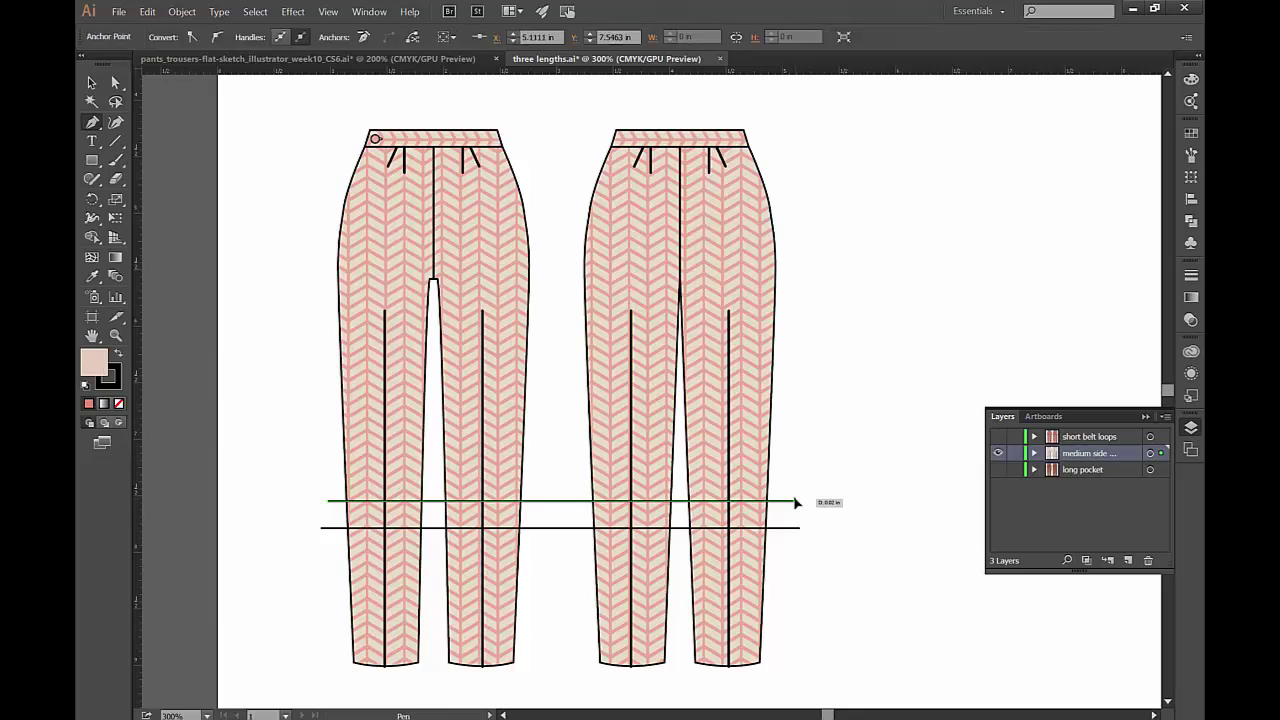
{"action": "left_click", "coordinate": [92, 88]}
{"action": "left_click", "coordinate": [443, 510]}
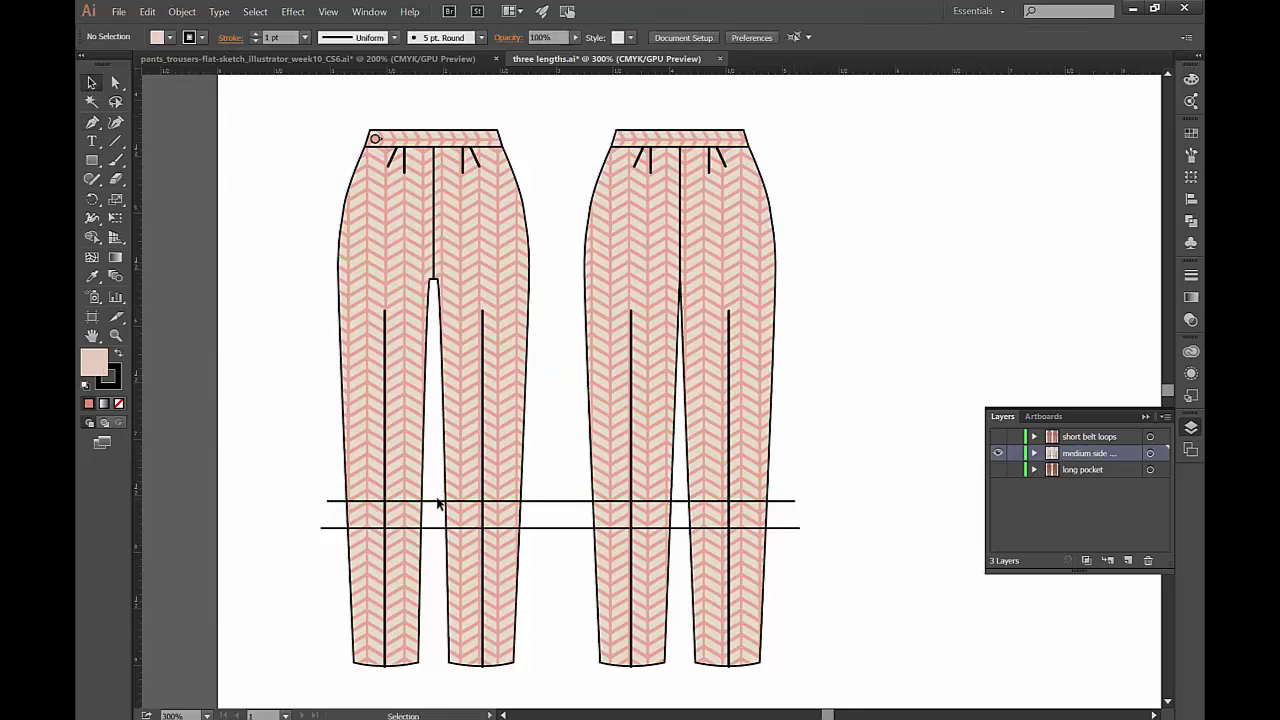
{"action": "left_click", "coordinate": [441, 502]}
{"action": "key", "text": "Delete"}
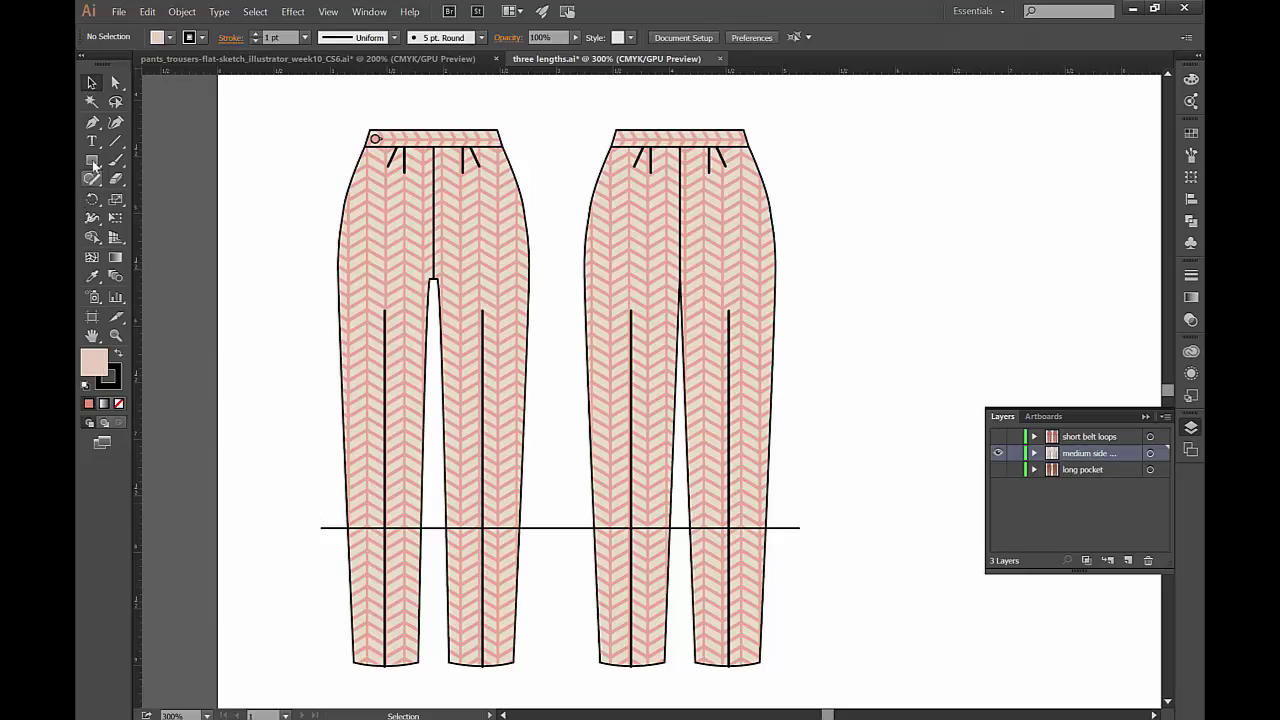
{"action": "left_click", "coordinate": [92, 121]}
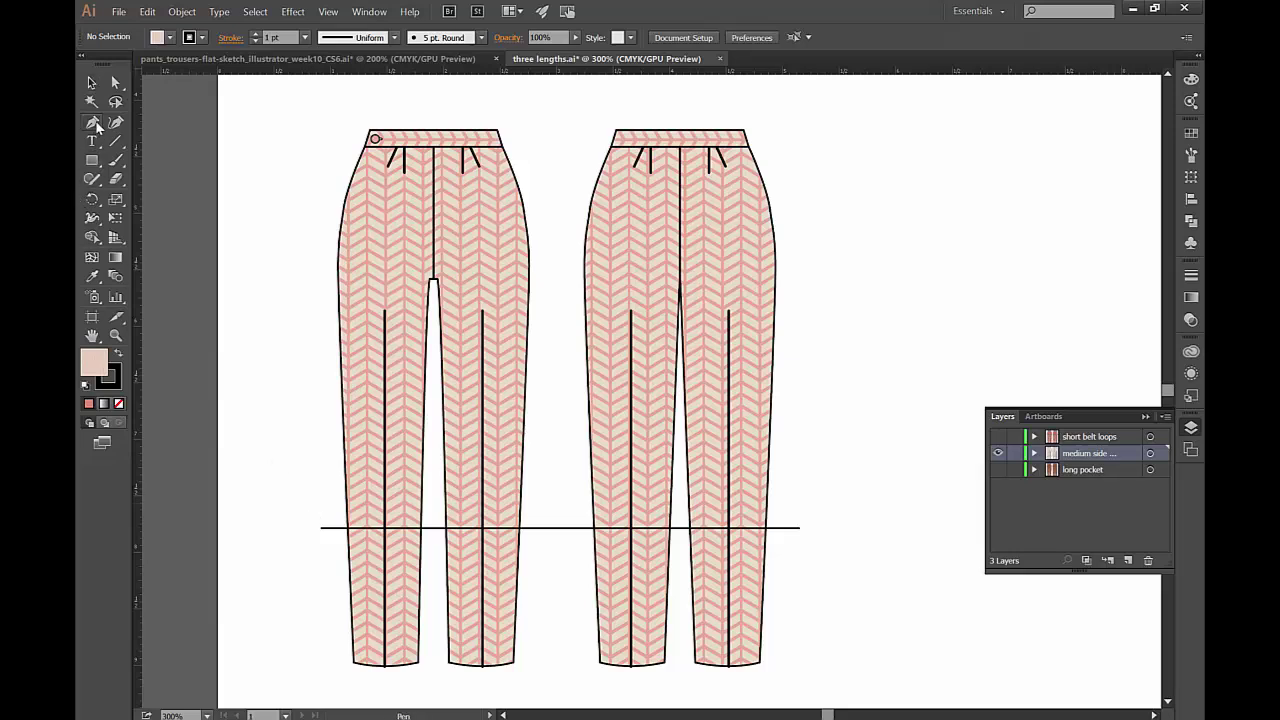
{"action": "left_click", "coordinate": [315, 499]}
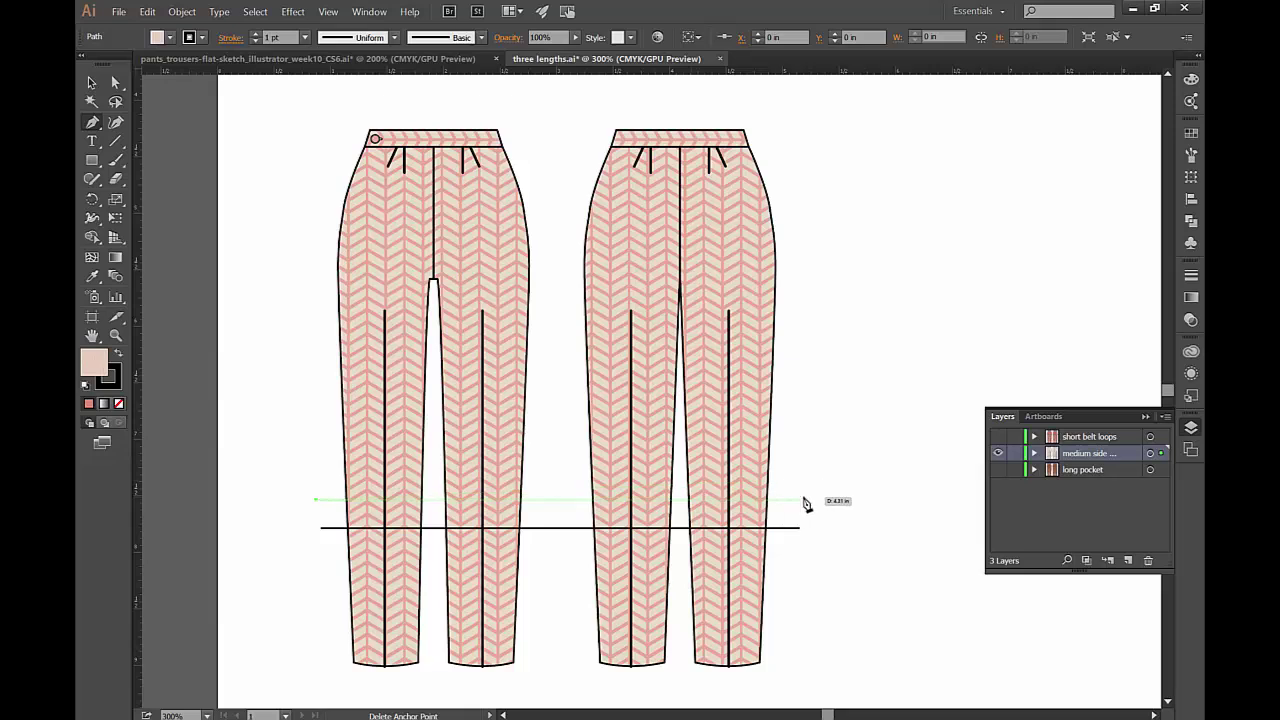
{"action": "left_click", "coordinate": [803, 500]}
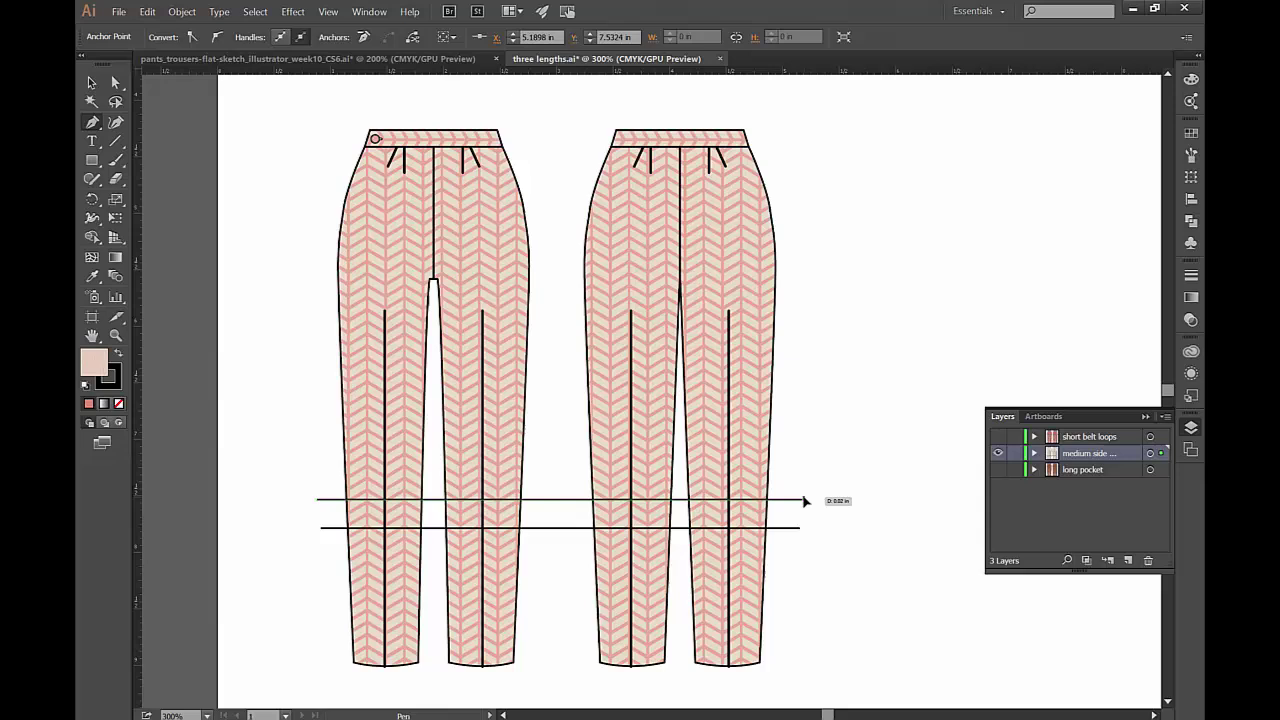
{"action": "left_click", "coordinate": [91, 82]}
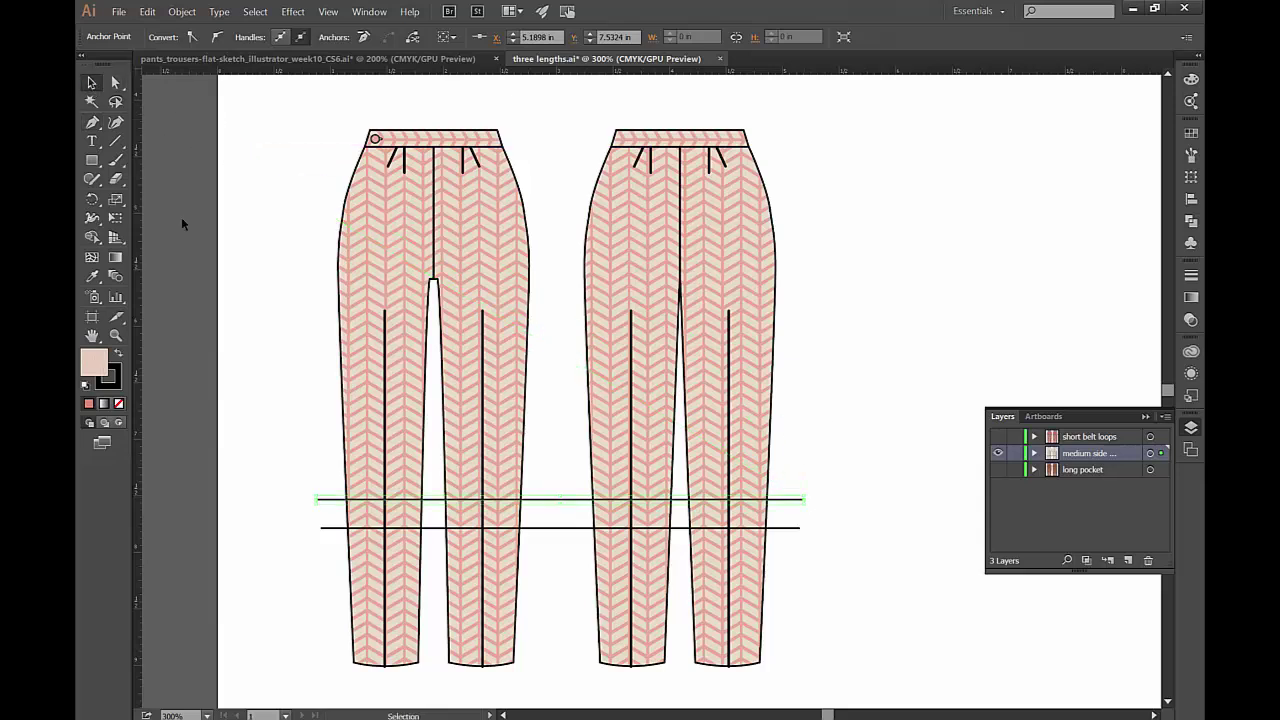
{"action": "left_click", "coordinate": [323, 502]}
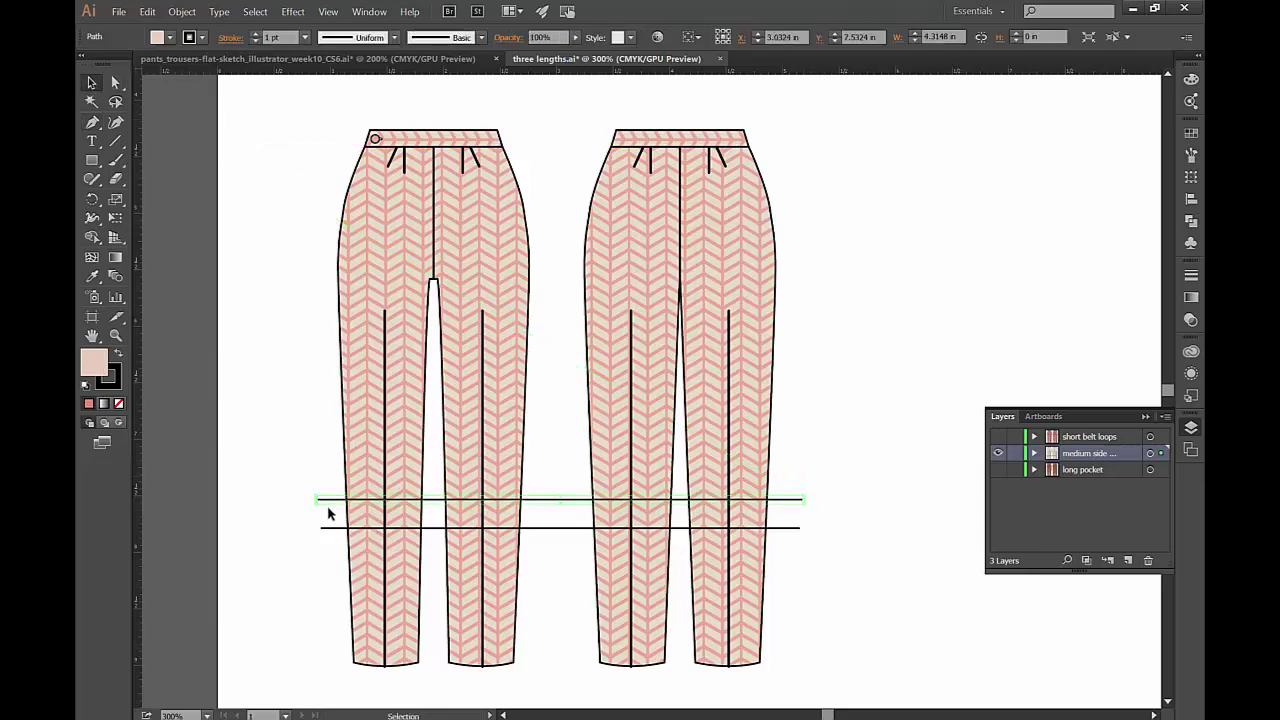
{"action": "key", "text": "Delete"}
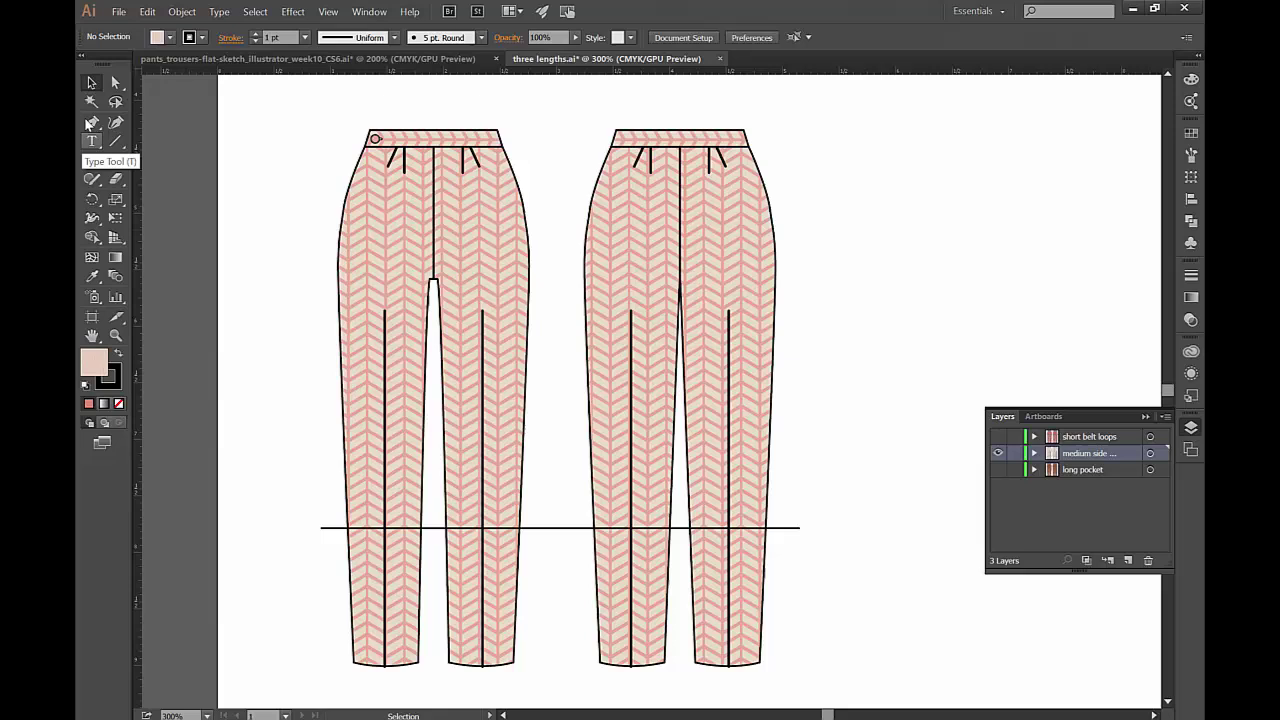
Select both chevron trousers and the cut line, and switch to the Shape Builder tool
{"action": "left_click_drag", "start_coordinate": [237, 278], "coordinate": [852, 690]}
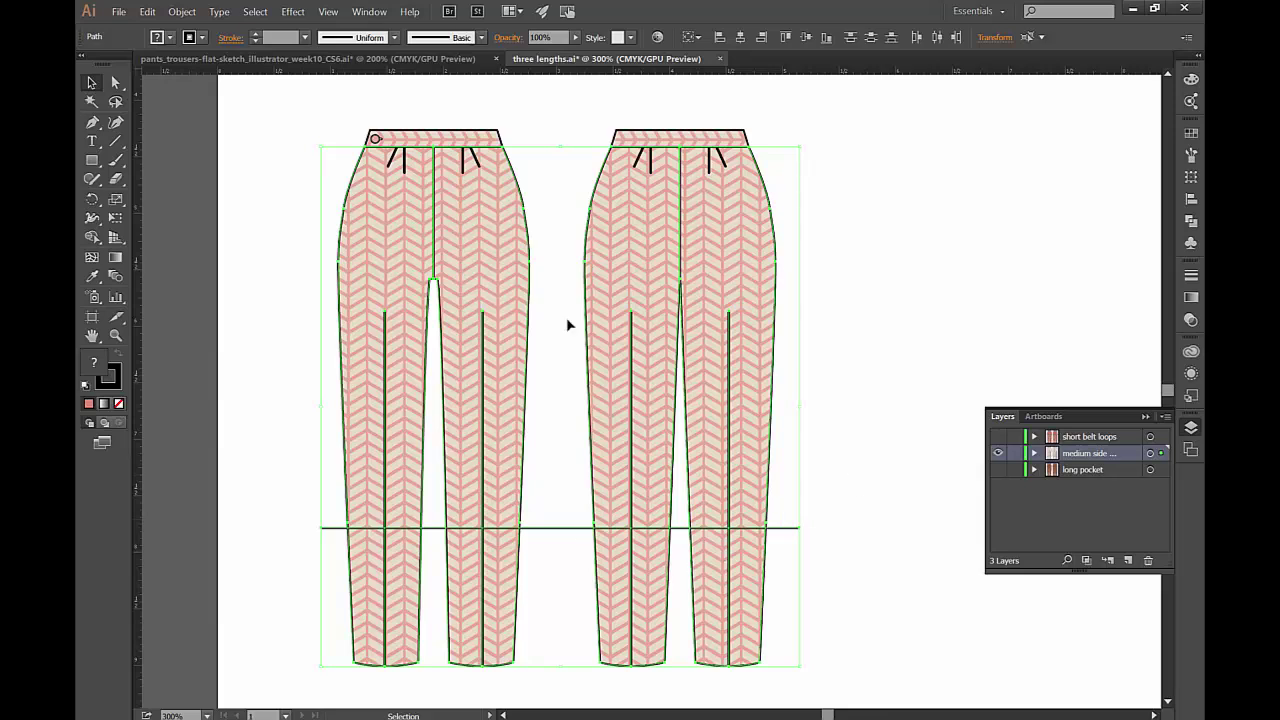
{"action": "left_click", "coordinate": [92, 237]}
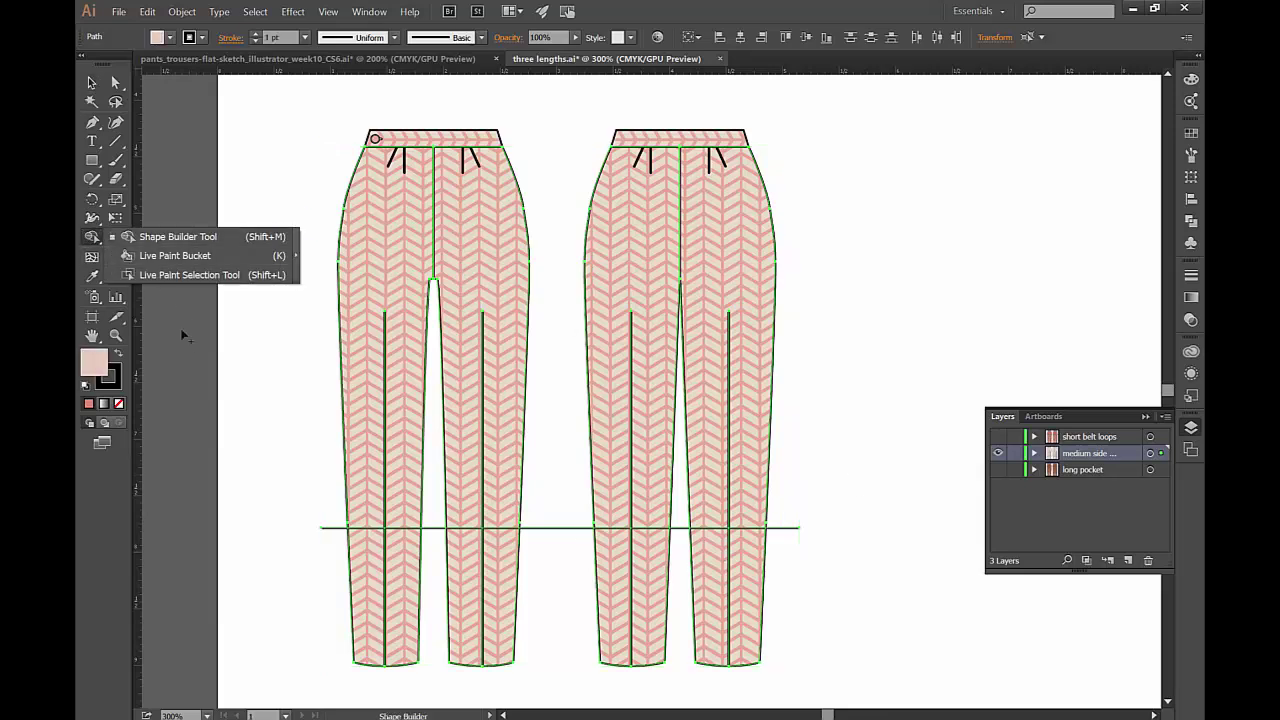
{"action": "left_click", "coordinate": [200, 236]}
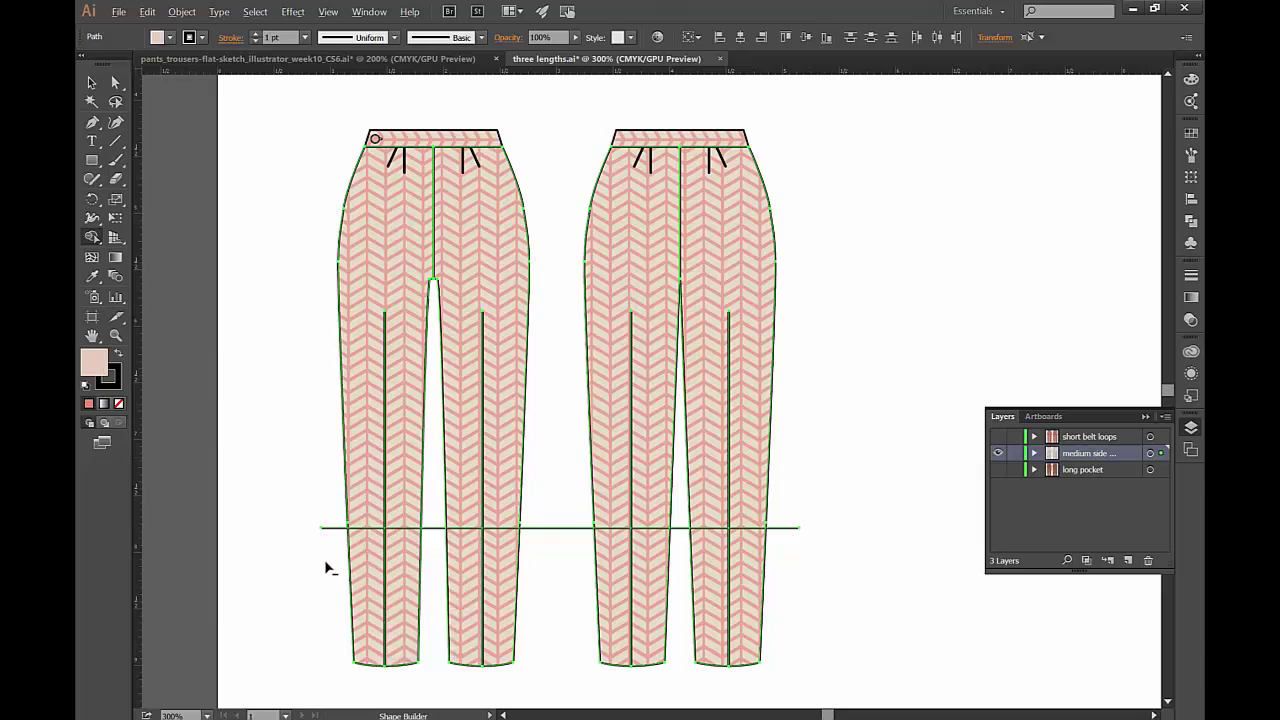
Delete the lower leg regions and every hem line extension below and beside the trousers
{"action": "left_click", "coordinate": [362, 571], "text": "alt"}
{"action": "left_click_drag", "start_coordinate": [355, 566], "coordinate": [816, 574]}
{"action": "mouse_move", "coordinate": [787, 510]}
{"action": "left_mouse_down"}
{"action": "mouse_move", "coordinate": [780, 551]}
{"action": "mouse_move", "coordinate": [766, 554]}
{"action": "left_mouse_up"}
{"action": "left_click_drag", "start_coordinate": [566, 492], "coordinate": [552, 573]}
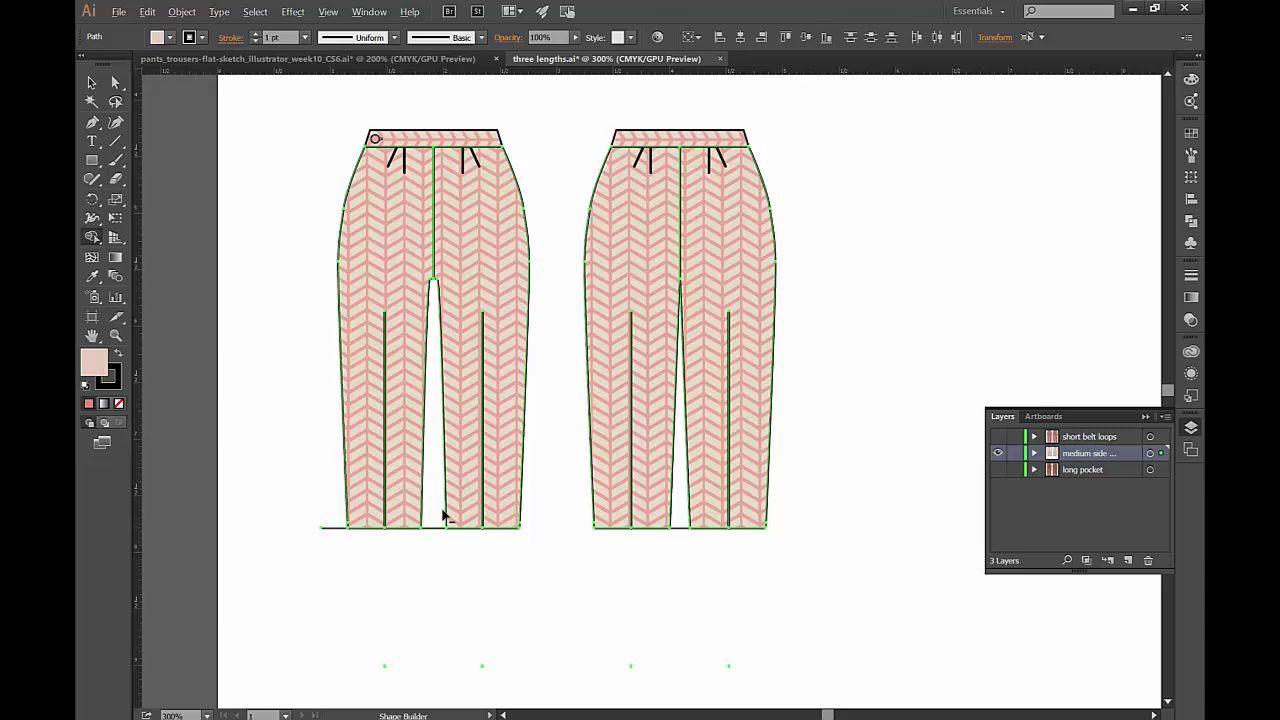
{"action": "left_click_drag", "start_coordinate": [434, 520], "coordinate": [422, 562]}
{"action": "left_click_drag", "start_coordinate": [330, 488], "coordinate": [342, 556]}
Move both cropped chevron trousers upward and delete the leftover hem lines and points beneath them
{"action": "key", "text": "v"}
{"action": "left_click", "coordinate": [680, 562]}
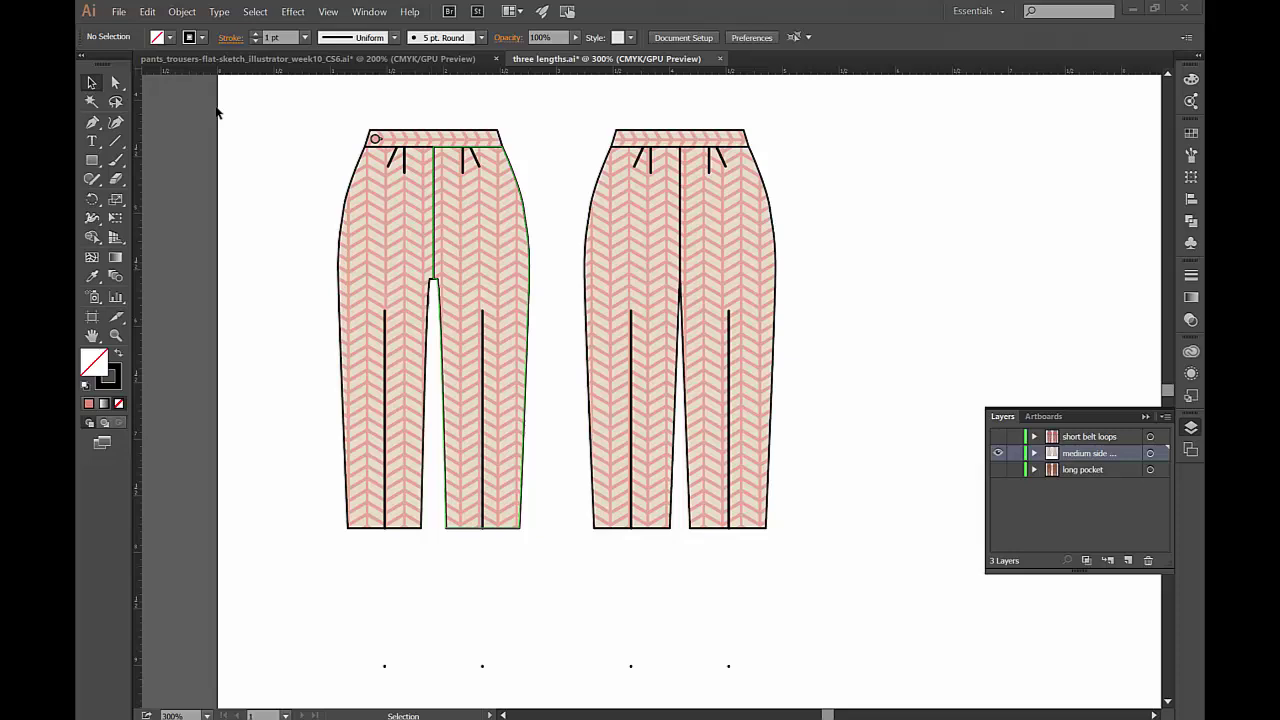
{"action": "left_click_drag", "start_coordinate": [298, 118], "coordinate": [805, 460]}
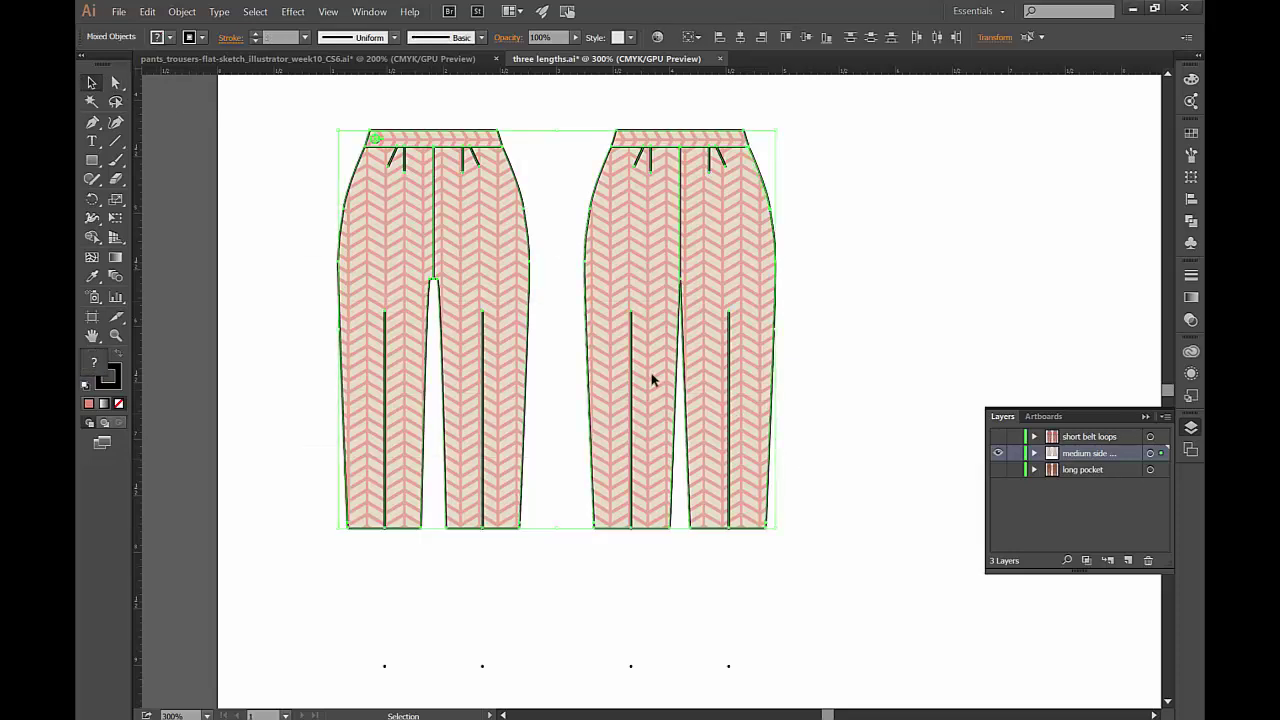
{"action": "left_click_drag", "start_coordinate": [654, 374], "coordinate": [645, 340]}
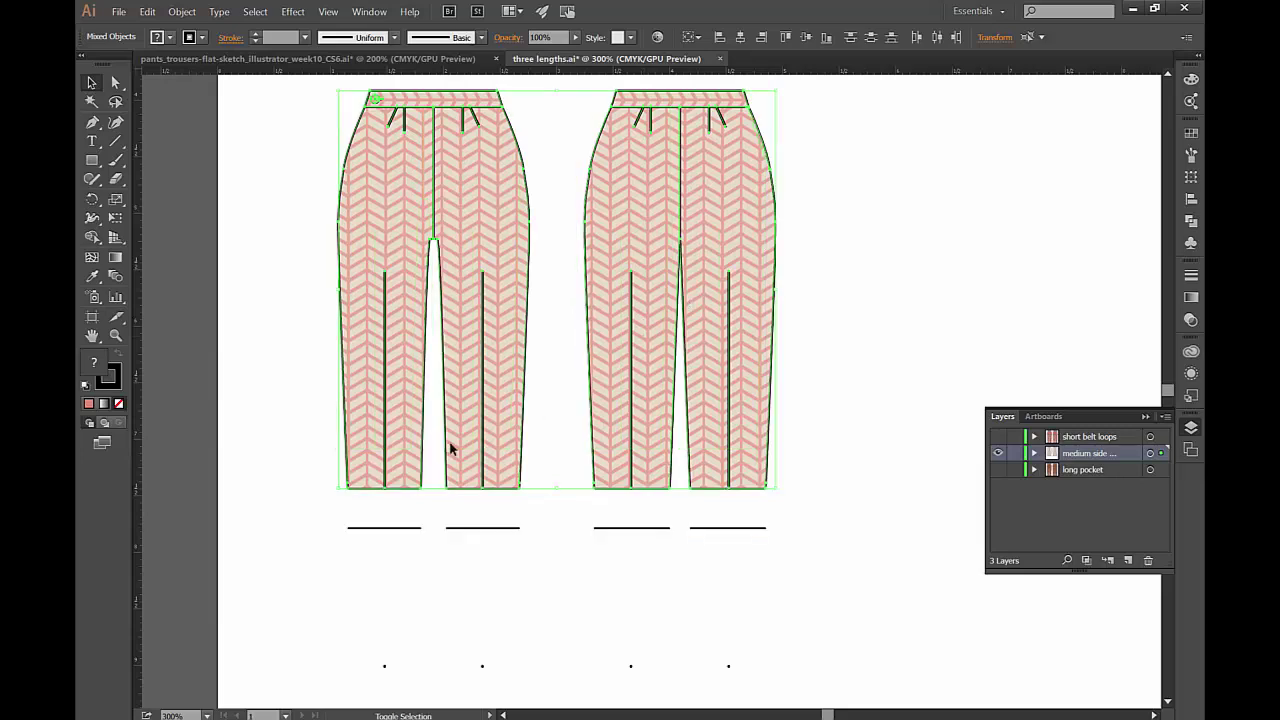
{"action": "left_click_drag", "start_coordinate": [514, 491], "coordinate": [776, 678]}
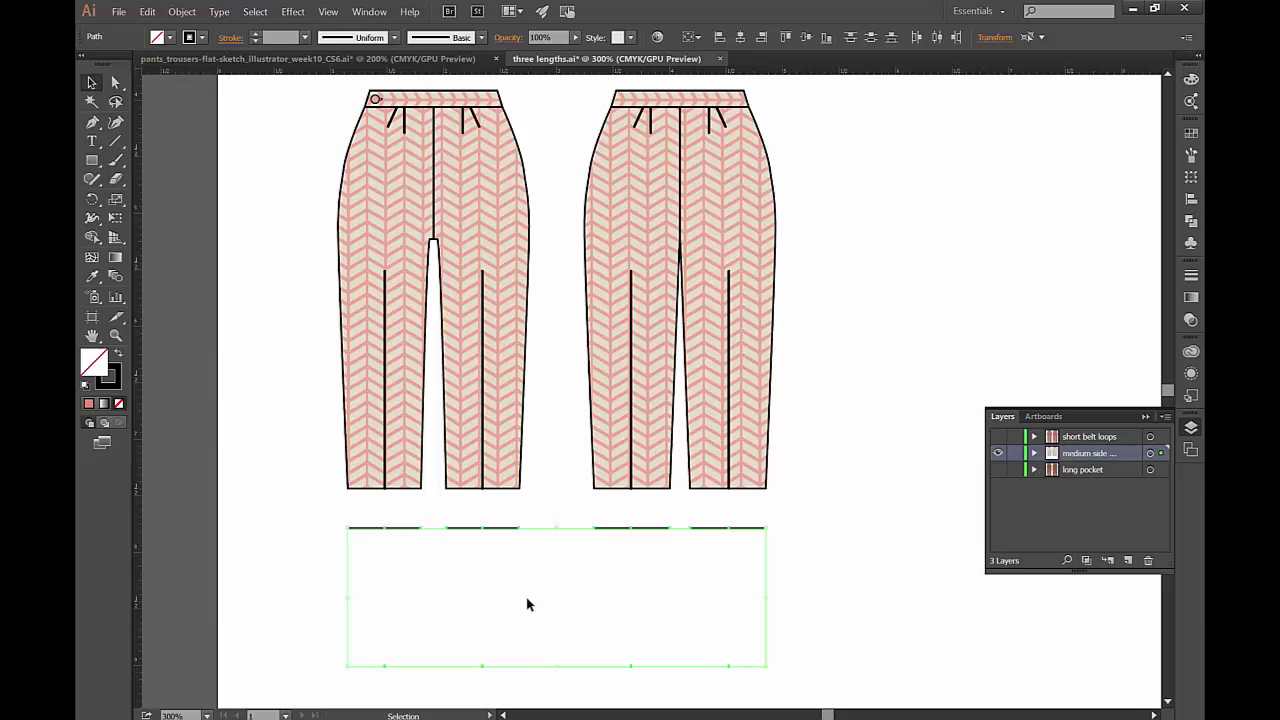
{"action": "key", "text": "Delete"}
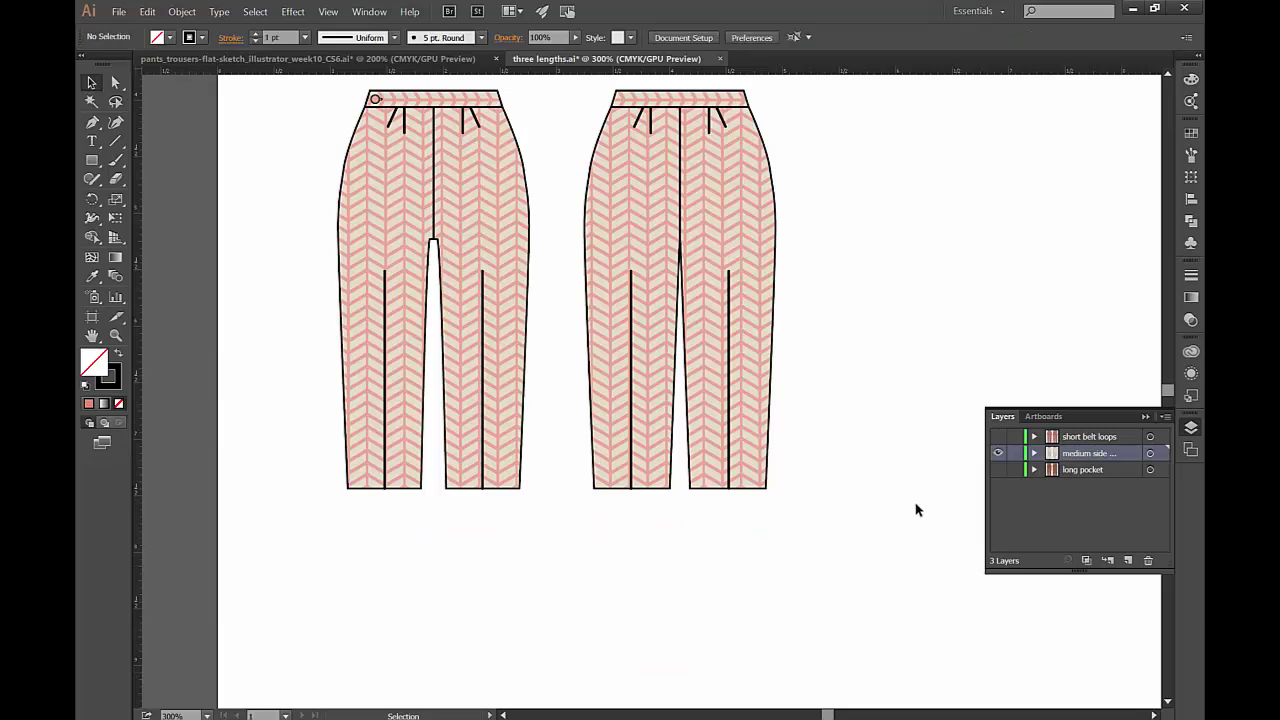
Hide medium side, show short belt loops, and select both floral trousers with the thigh cutting line
{"action": "left_click", "coordinate": [997, 453]}
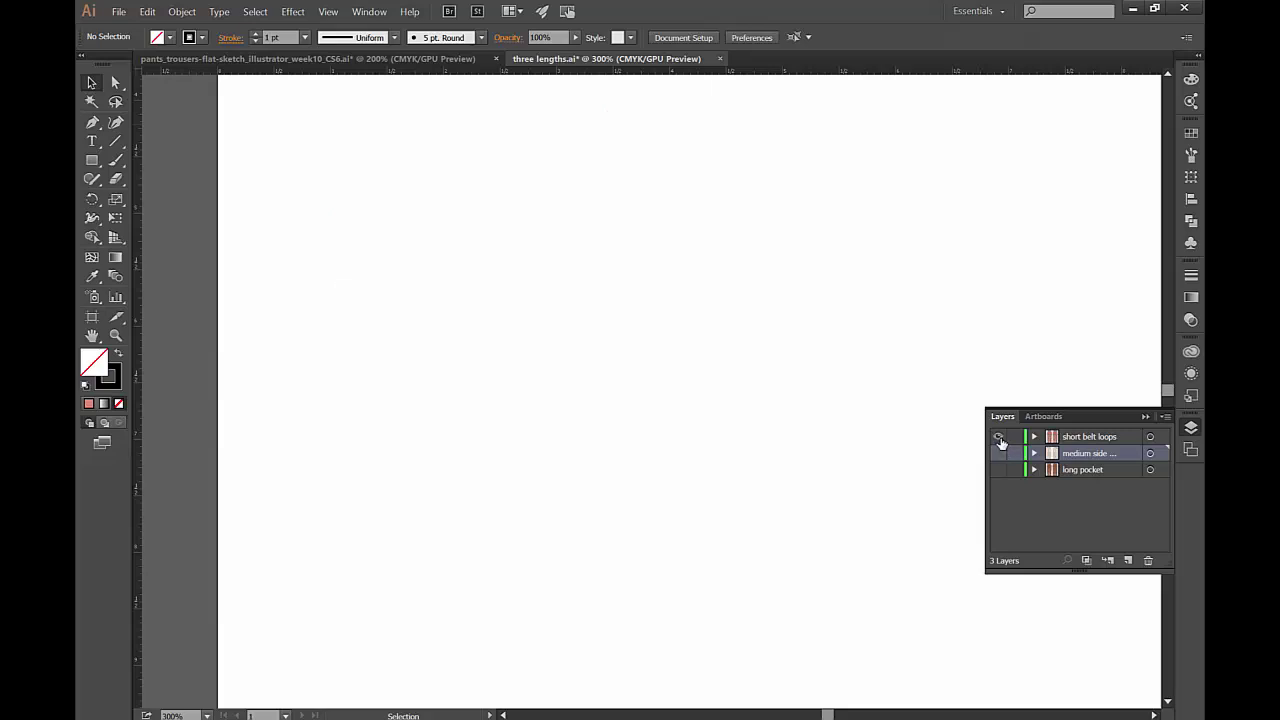
{"action": "left_click", "coordinate": [997, 436]}
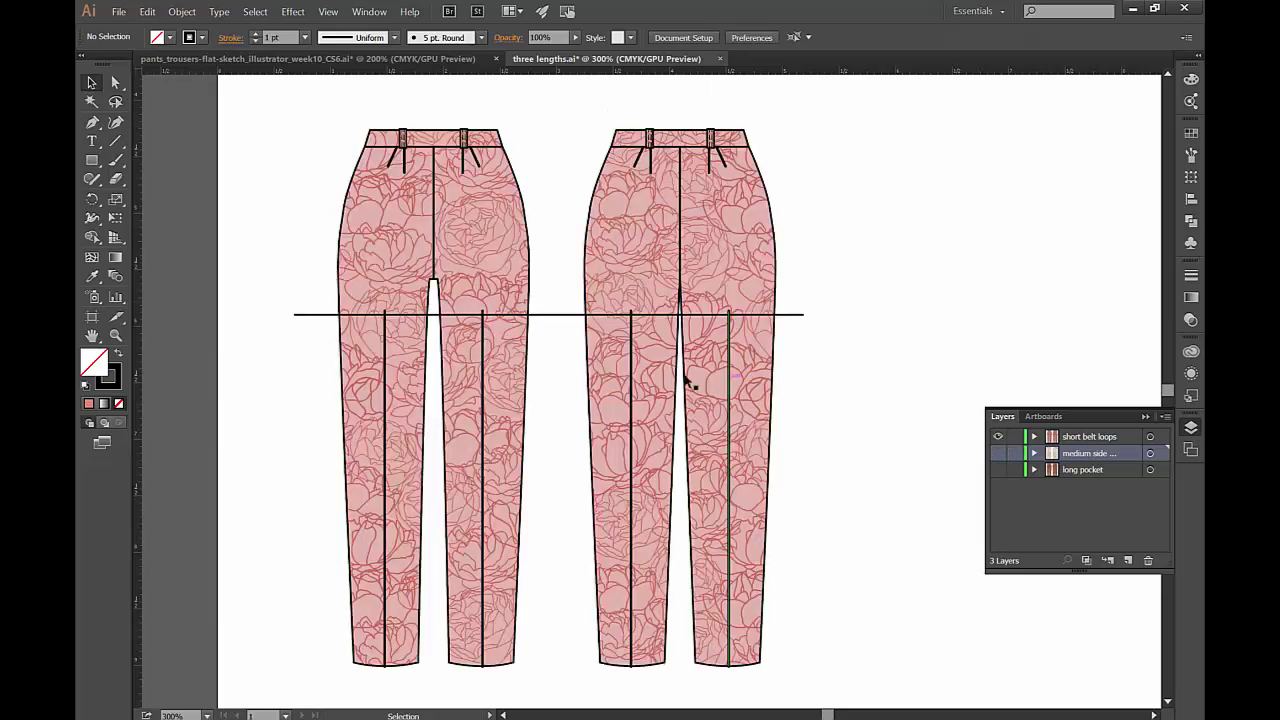
{"action": "left_click", "coordinate": [385, 321]}
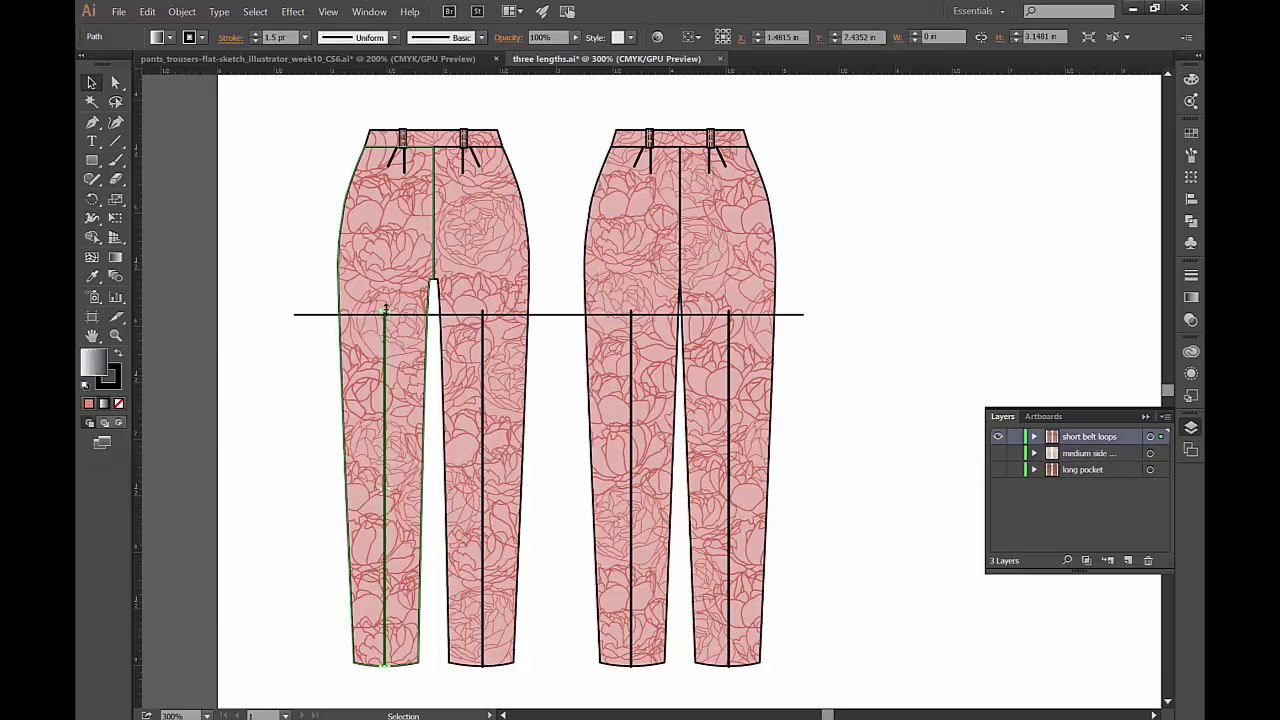
{"action": "left_click", "coordinate": [482, 322]}
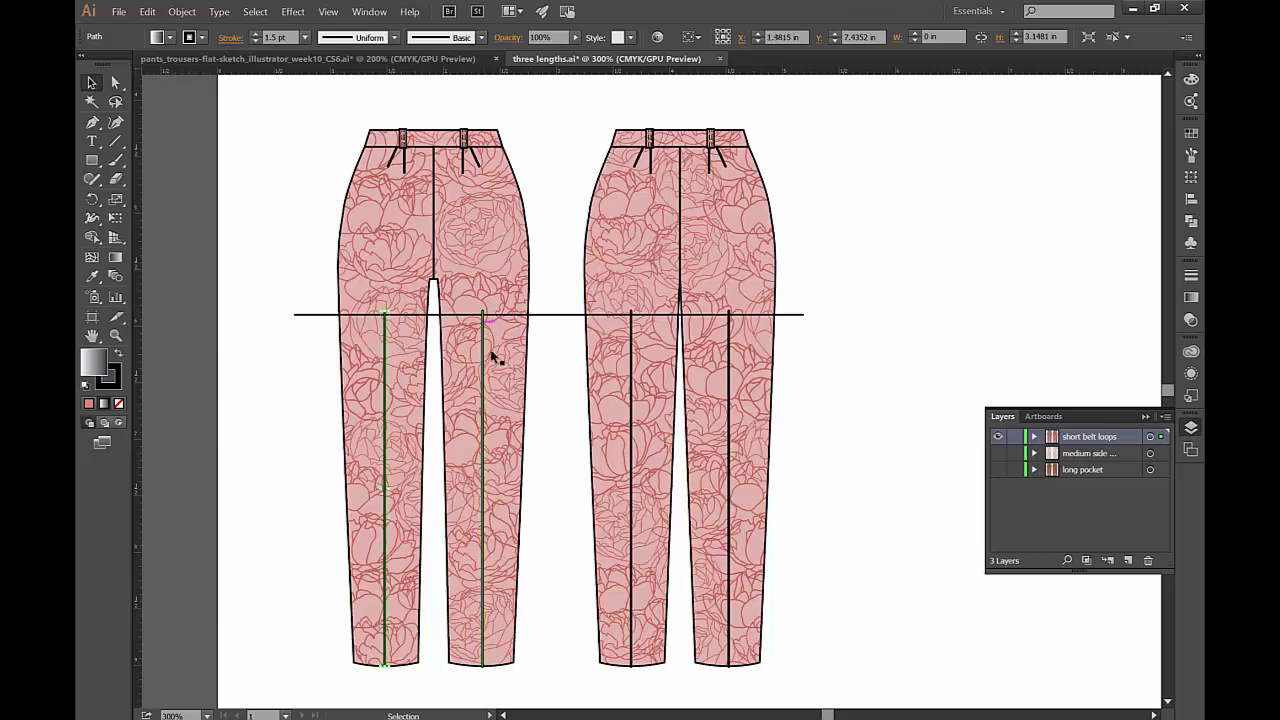
{"action": "key", "text": "ctrl+shift+a"}
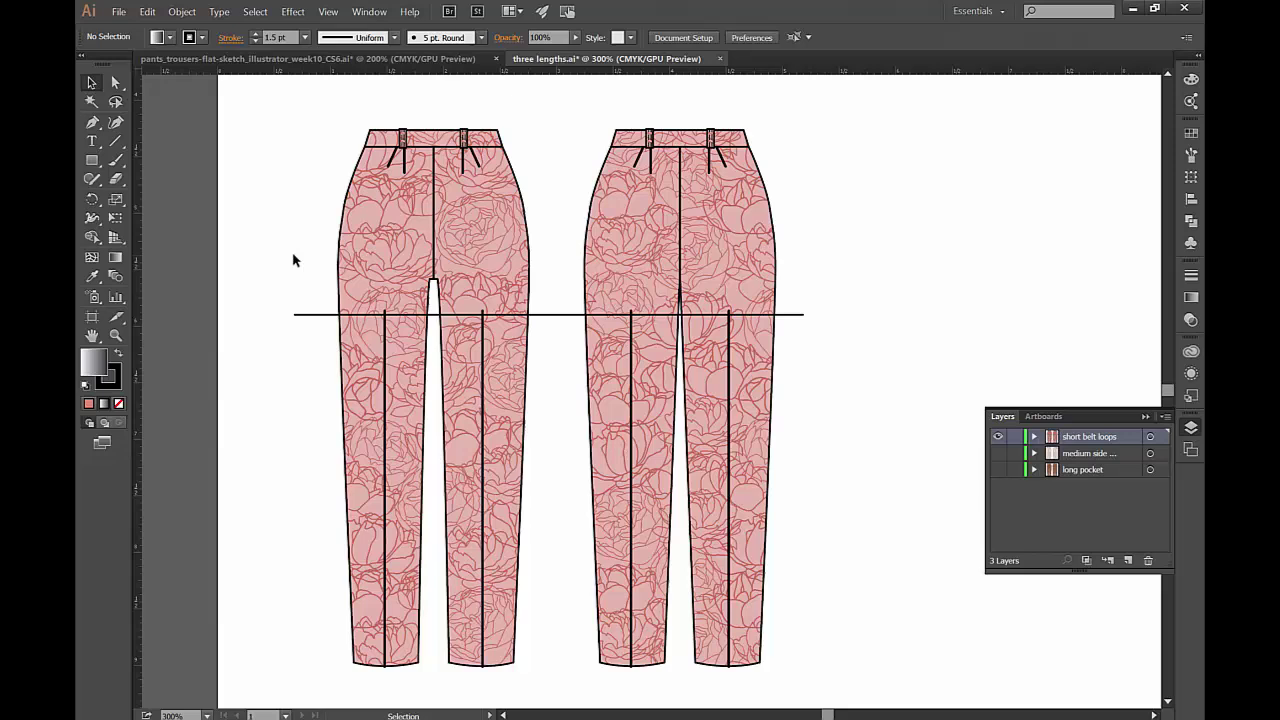
{"action": "left_click_drag", "start_coordinate": [292, 255], "coordinate": [864, 695]}
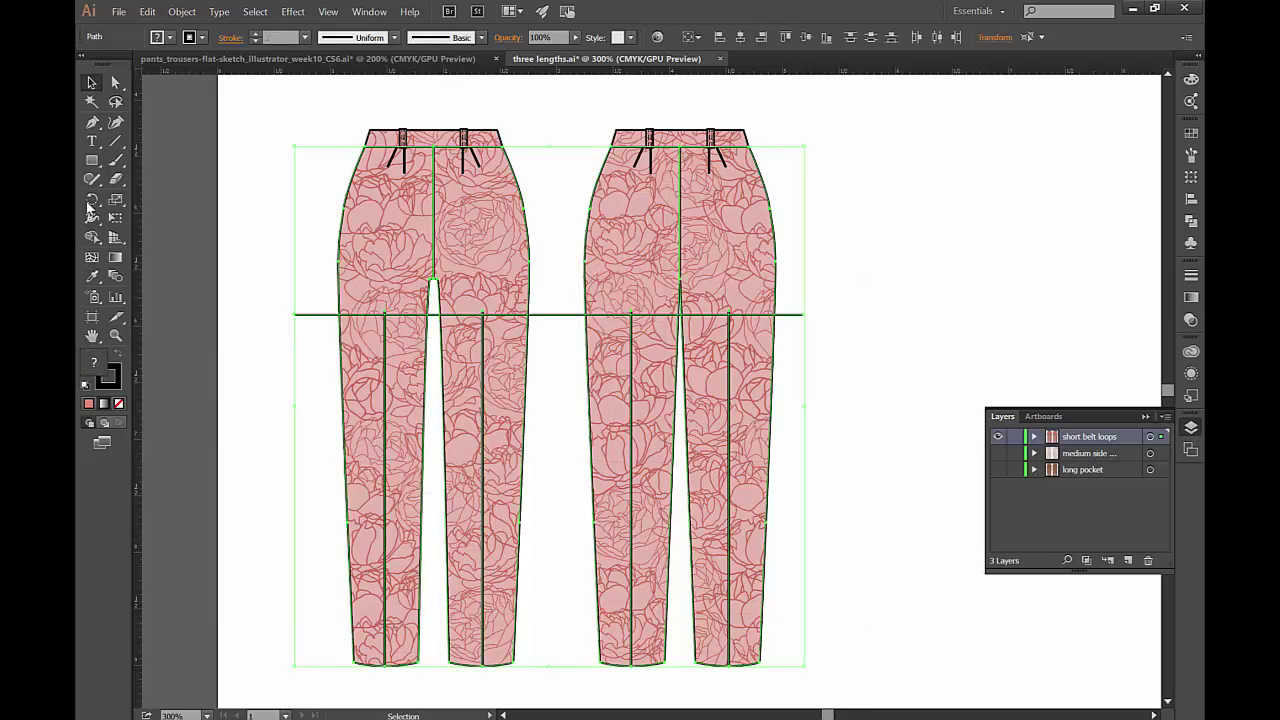
With Shape Builder, delete the floral lower legs below the thigh line and the line pieces between and beside the shorts
{"action": "left_click", "coordinate": [92, 237]}
{"action": "left_click_drag", "start_coordinate": [97, 243], "coordinate": [145, 237]}
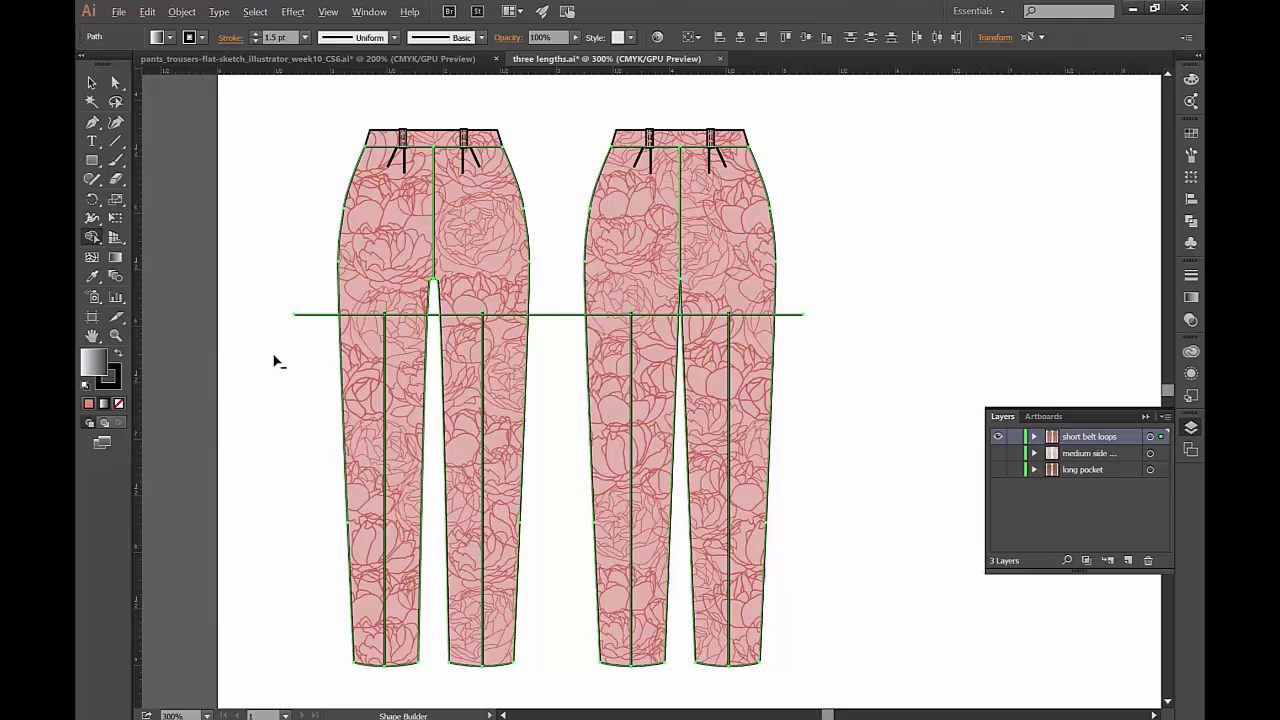
{"action": "mouse_move", "coordinate": [274, 356]}
{"action": "left_mouse_down"}
{"action": "mouse_move", "coordinate": [676, 371]}
{"action": "mouse_move", "coordinate": [792, 401]}
{"action": "mouse_move", "coordinate": [797, 364]}
{"action": "left_mouse_up"}
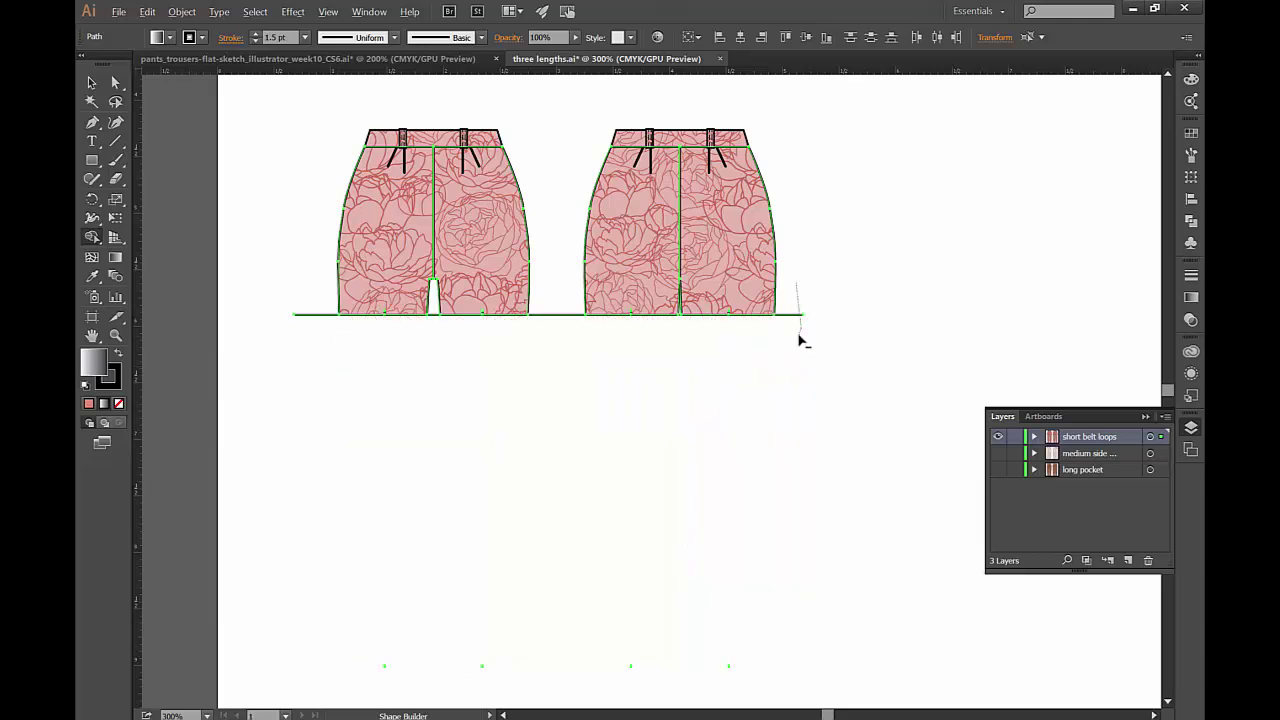
{"action": "left_click", "coordinate": [548, 314], "text": "alt"}
{"action": "left_click_drag", "start_coordinate": [316, 300], "coordinate": [329, 360]}
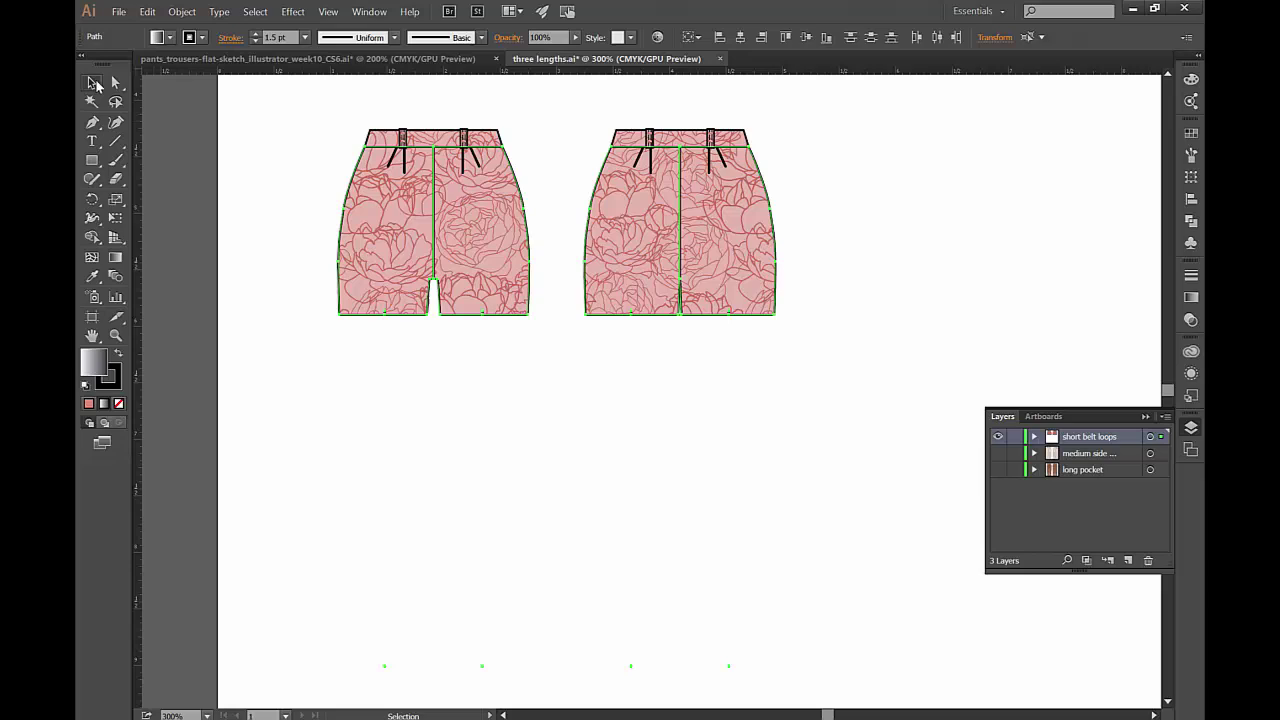
Delete the stray points left at the bottom of the artboard
{"action": "left_click", "coordinate": [93, 83]}
{"action": "left_click", "coordinate": [196, 150]}
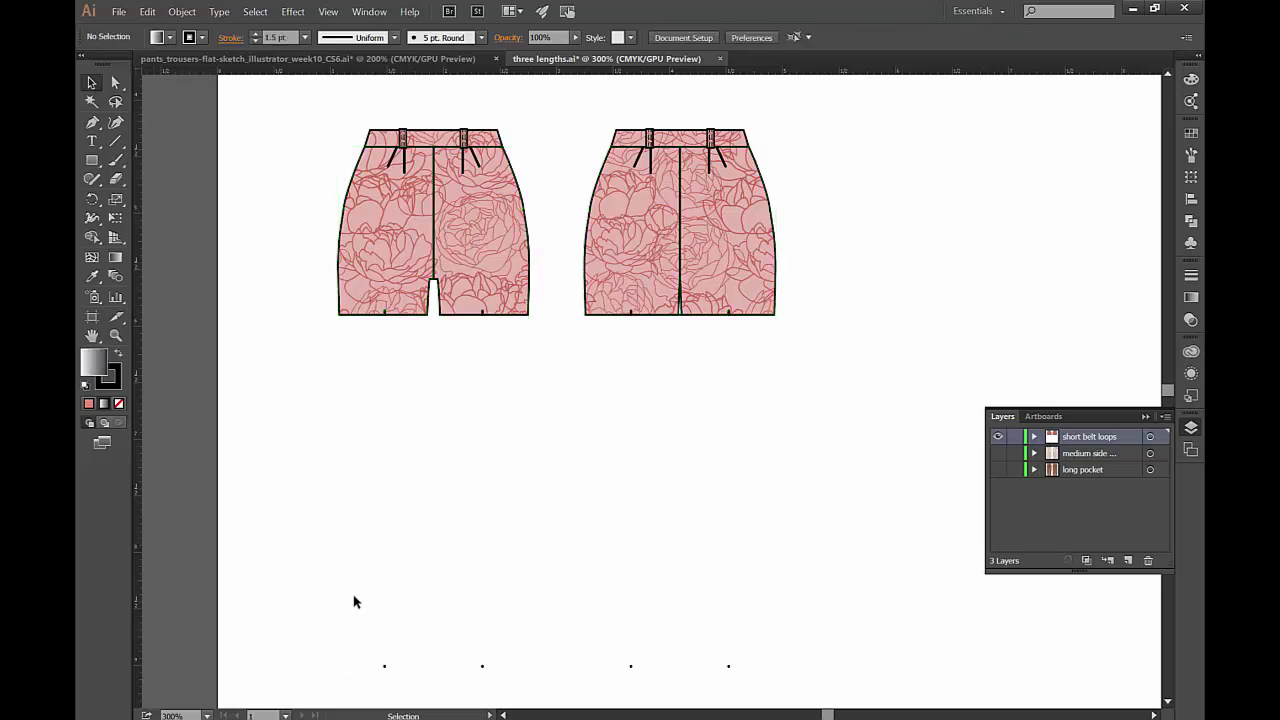
{"action": "left_click_drag", "start_coordinate": [354, 602], "coordinate": [791, 676]}
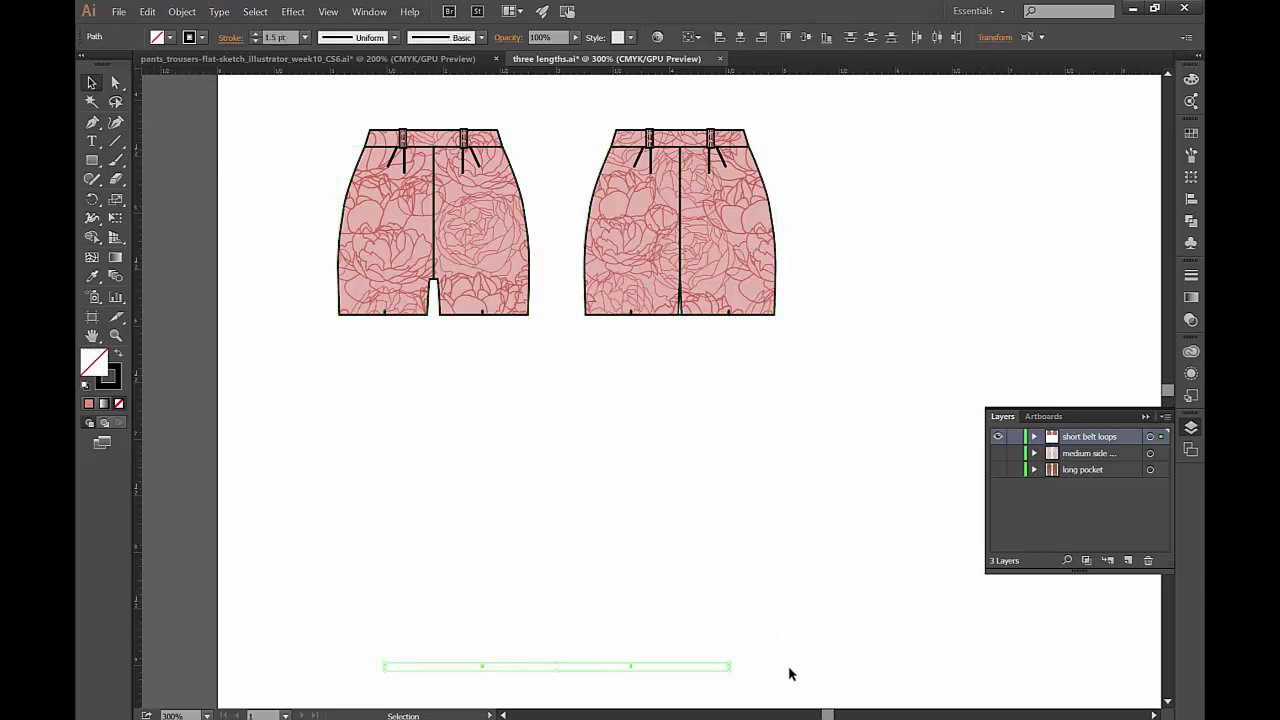
{"action": "key", "text": "Delete"}
Move both floral shorts upward and select the leftover hem lines beneath them
{"action": "left_click_drag", "start_coordinate": [303, 126], "coordinate": [829, 257]}
{"action": "left_click_drag", "start_coordinate": [643, 229], "coordinate": [646, 194]}
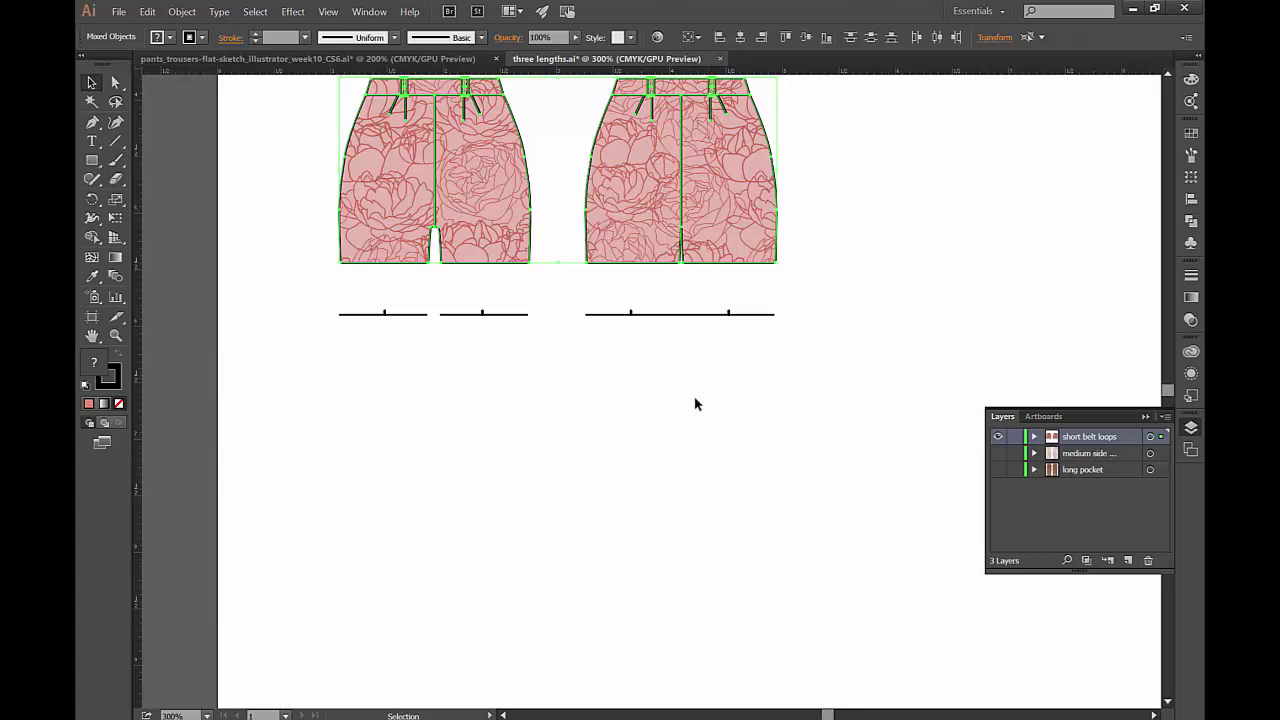
{"action": "left_click", "coordinate": [720, 405]}
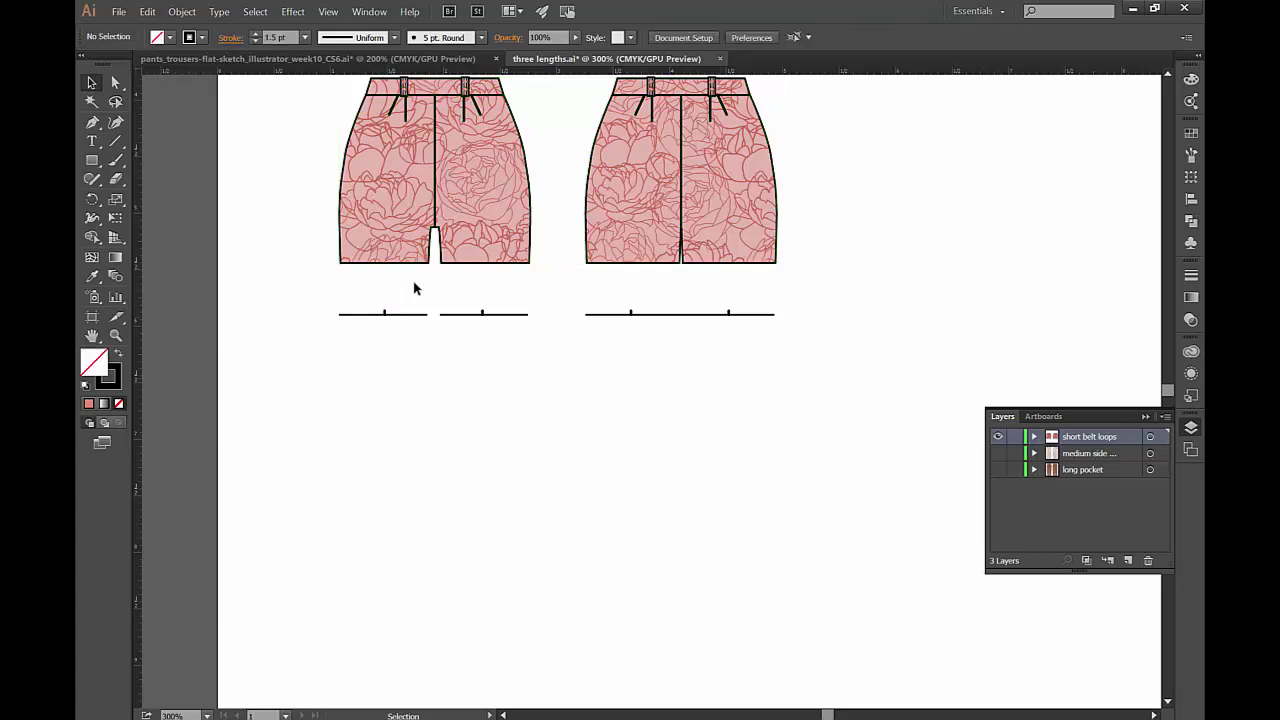
{"action": "left_click_drag", "start_coordinate": [320, 295], "coordinate": [883, 360]}
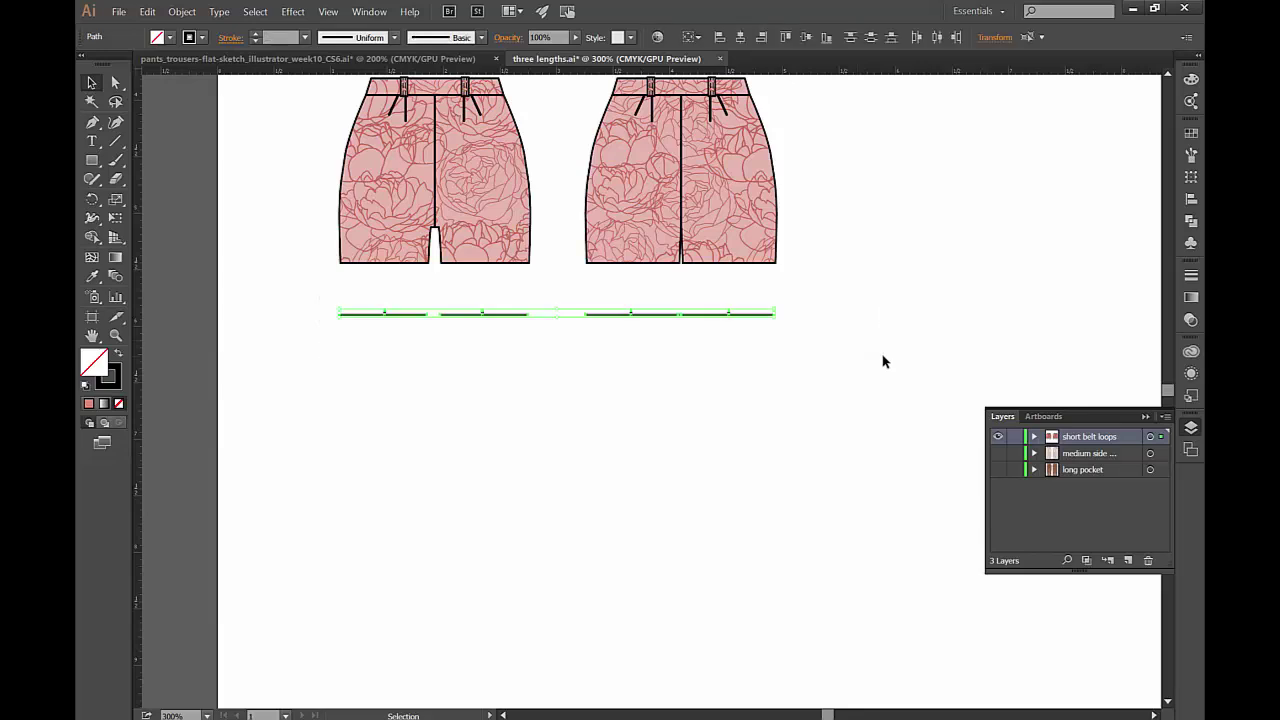